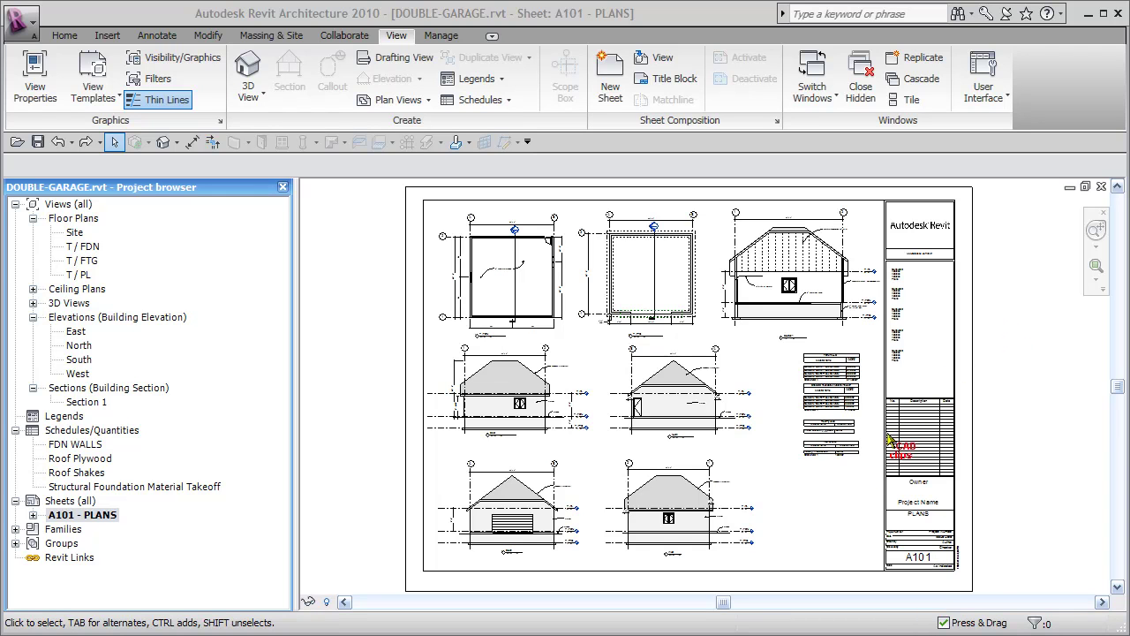
# - Leave sheet A101 for the default 3D view of the DOUBLE-GARAGE hip-roofed garage
pyautogui.click(163, 141)
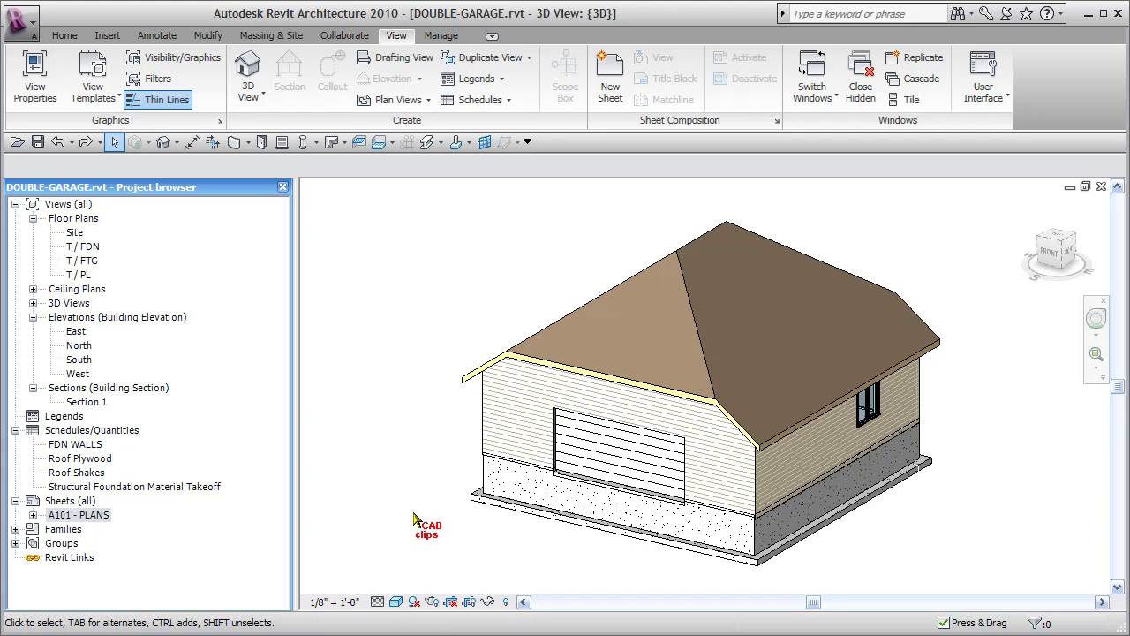
# - Set the 8" FDN foundation wall type's Function to Foundation
pyautogui.moveTo(429, 521); pyautogui.dragTo(393, 518, button='middle')
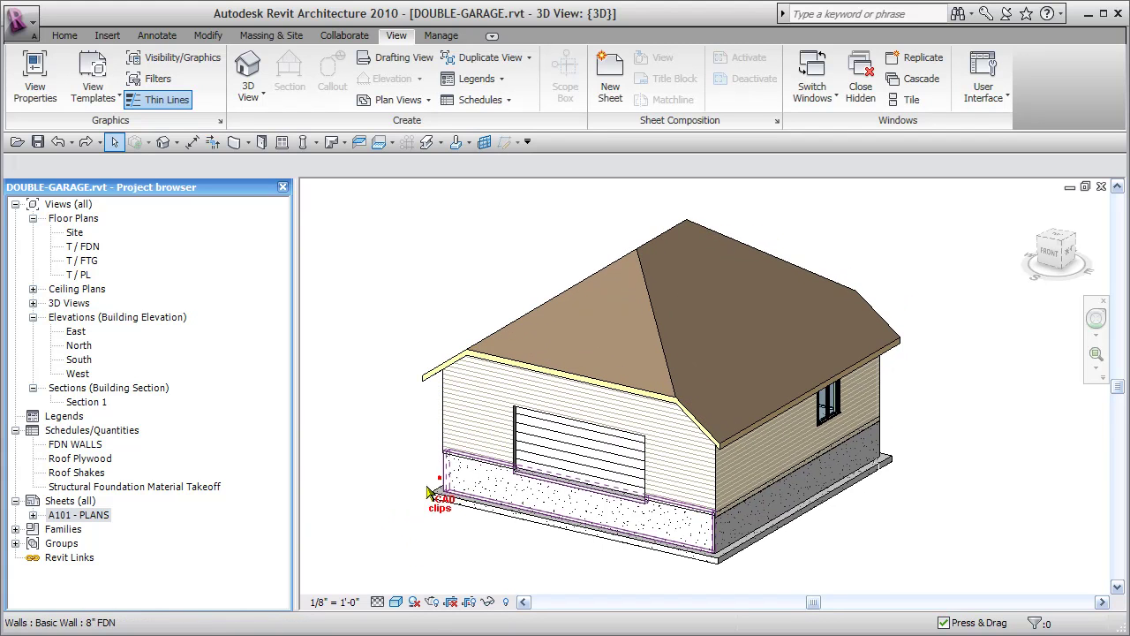
pyautogui.click(411, 498)
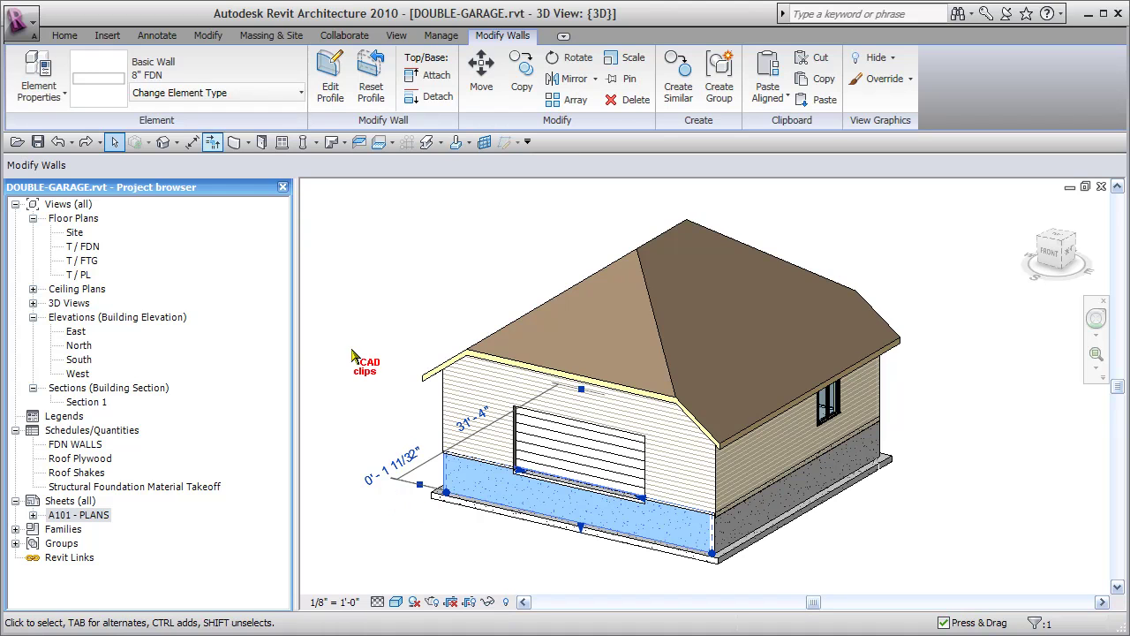
pyautogui.click(39, 91)
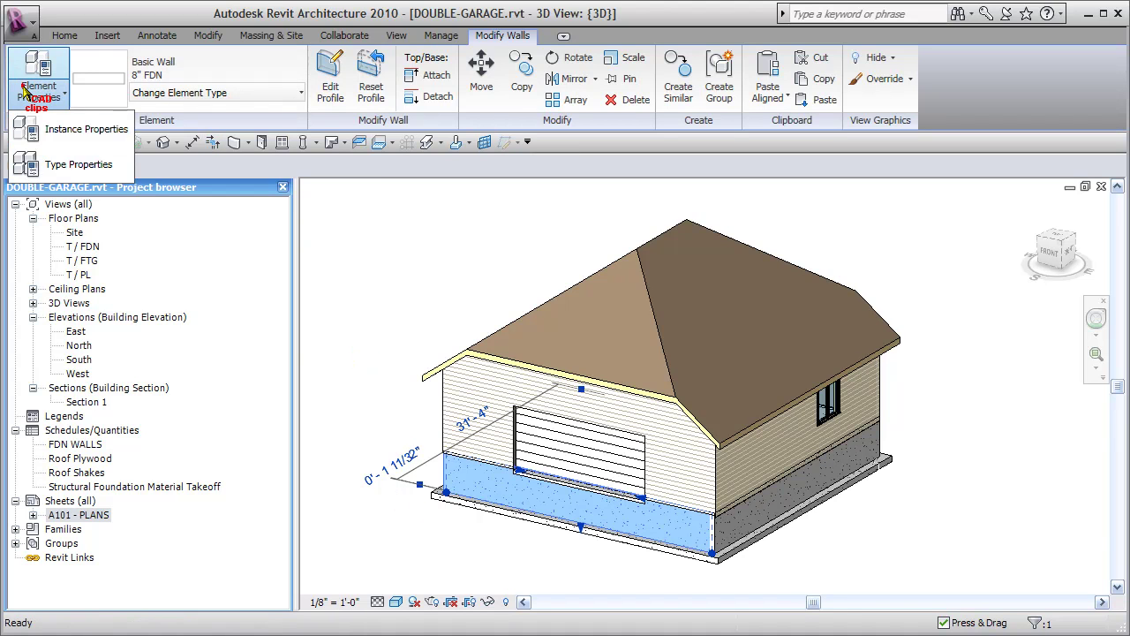
pyautogui.click(77, 164)
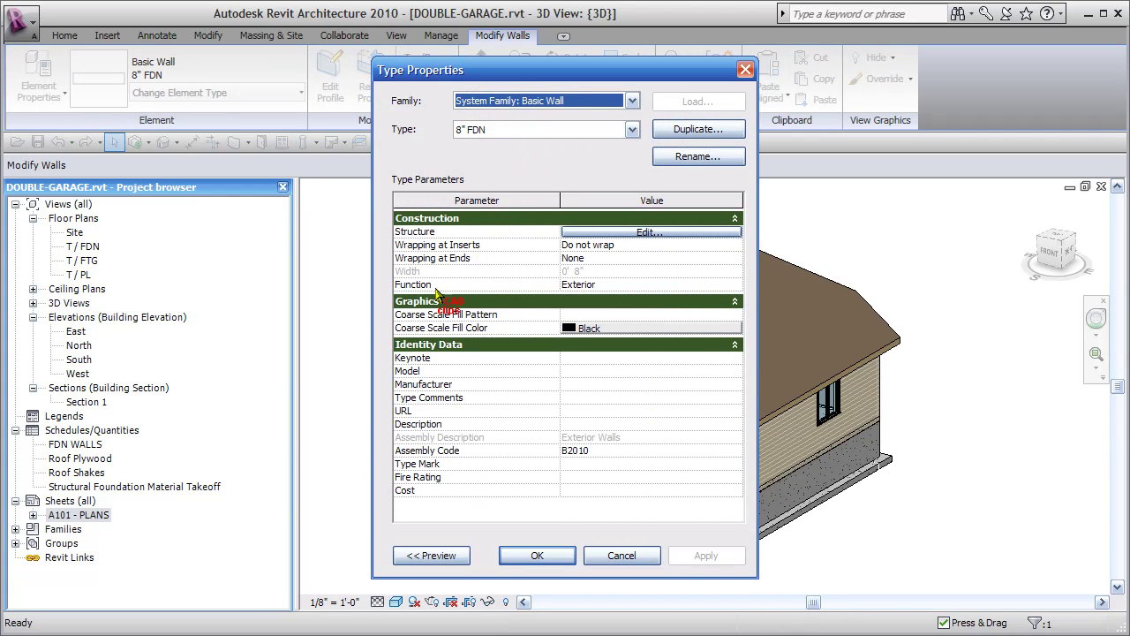
pyautogui.click(734, 284)
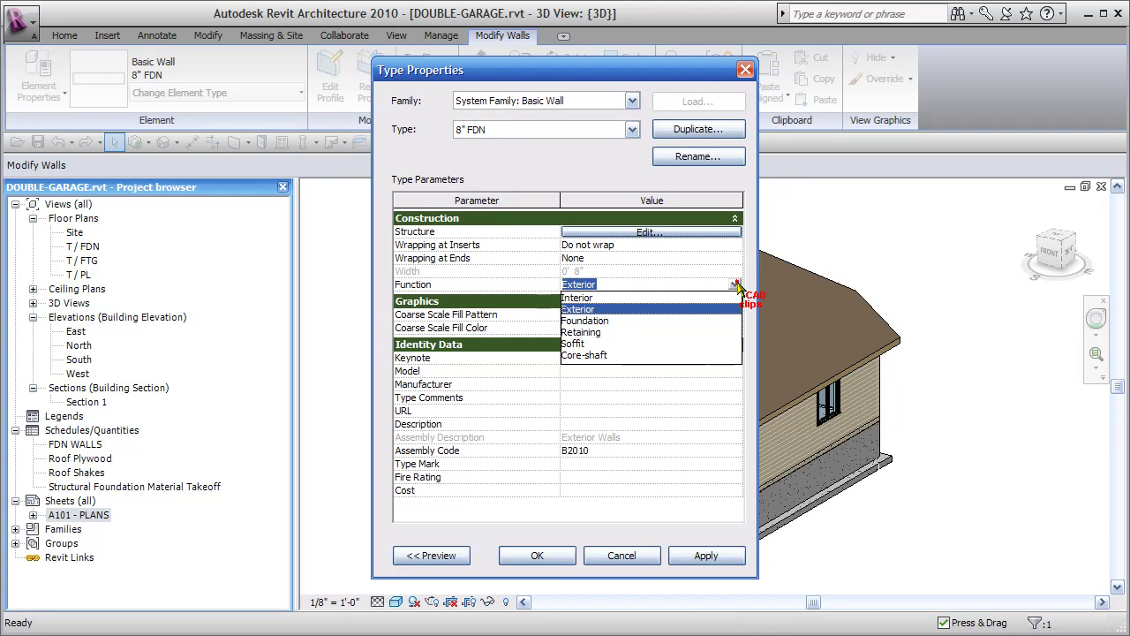
pyautogui.click(584, 320)
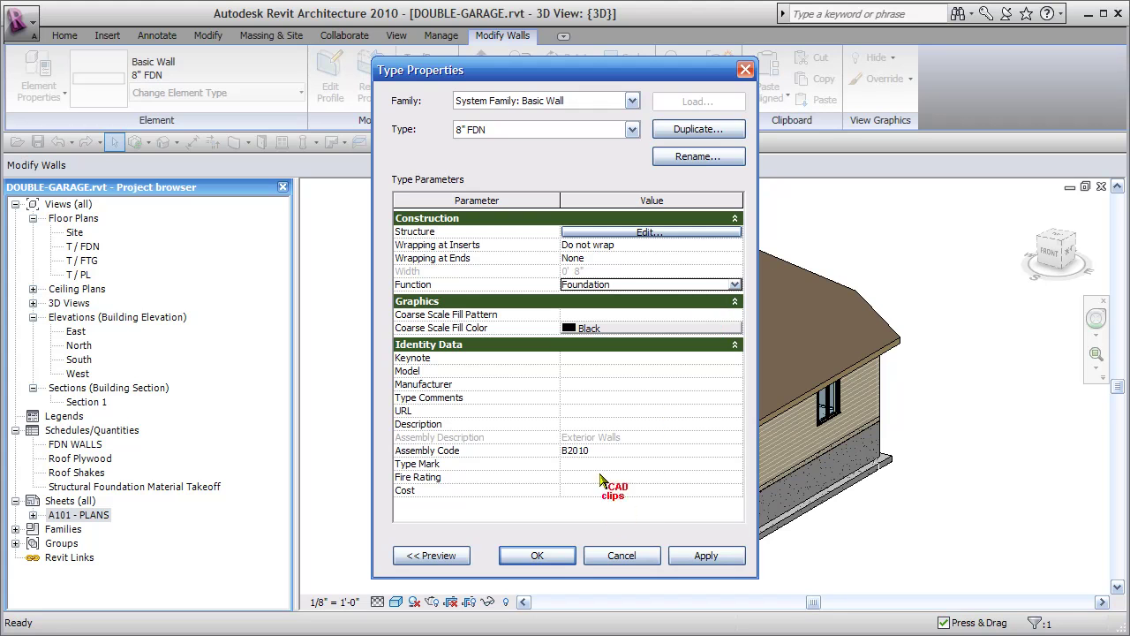
pyautogui.click(680, 557)
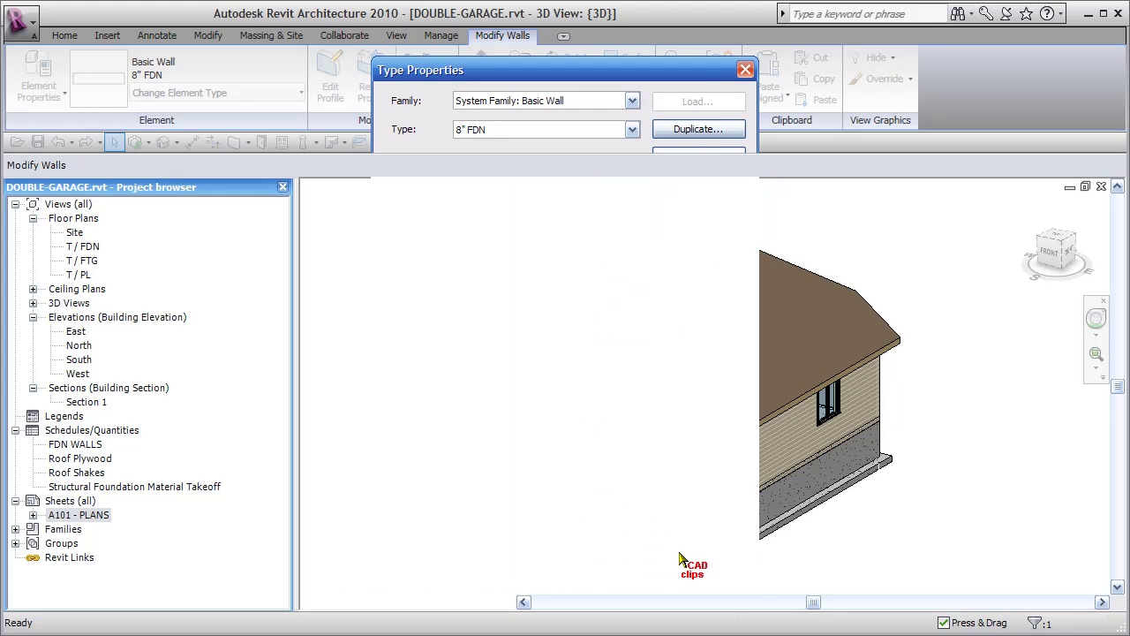
pyautogui.click(755, 590)
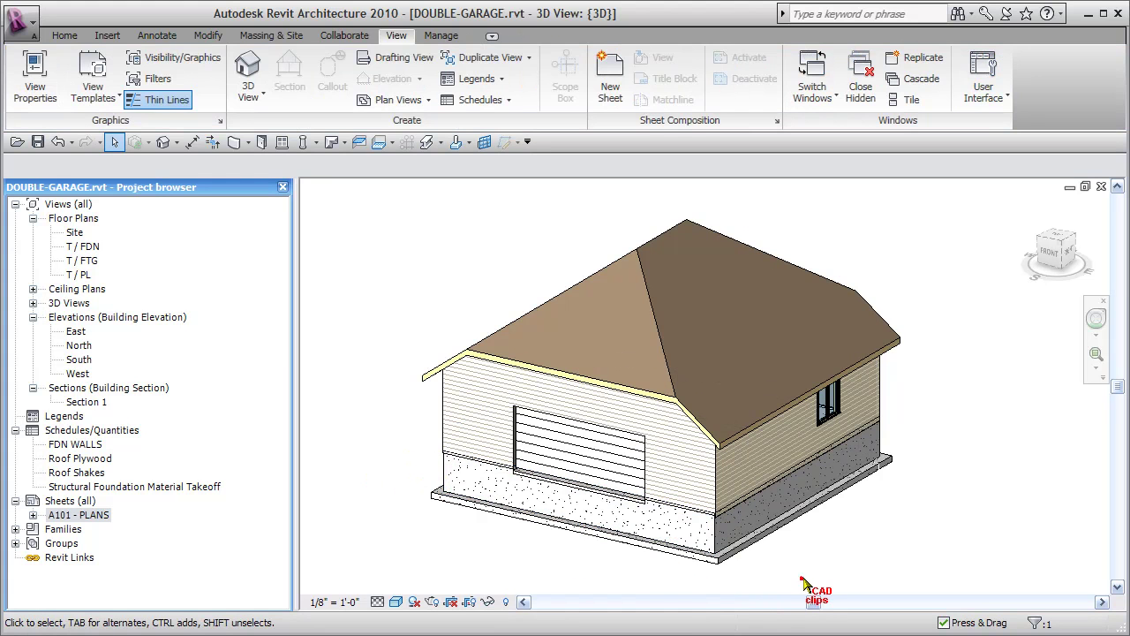
# - Check the Garage Wall type's Function and leave it as Exterior
pyautogui.click(439, 424)
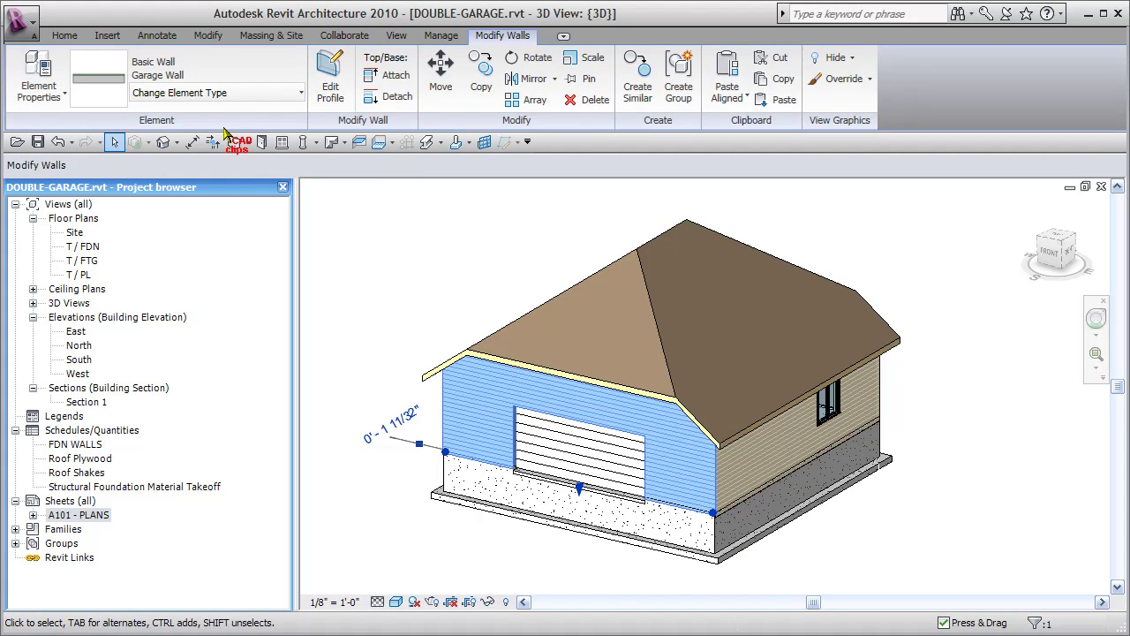
pyautogui.click(44, 92)
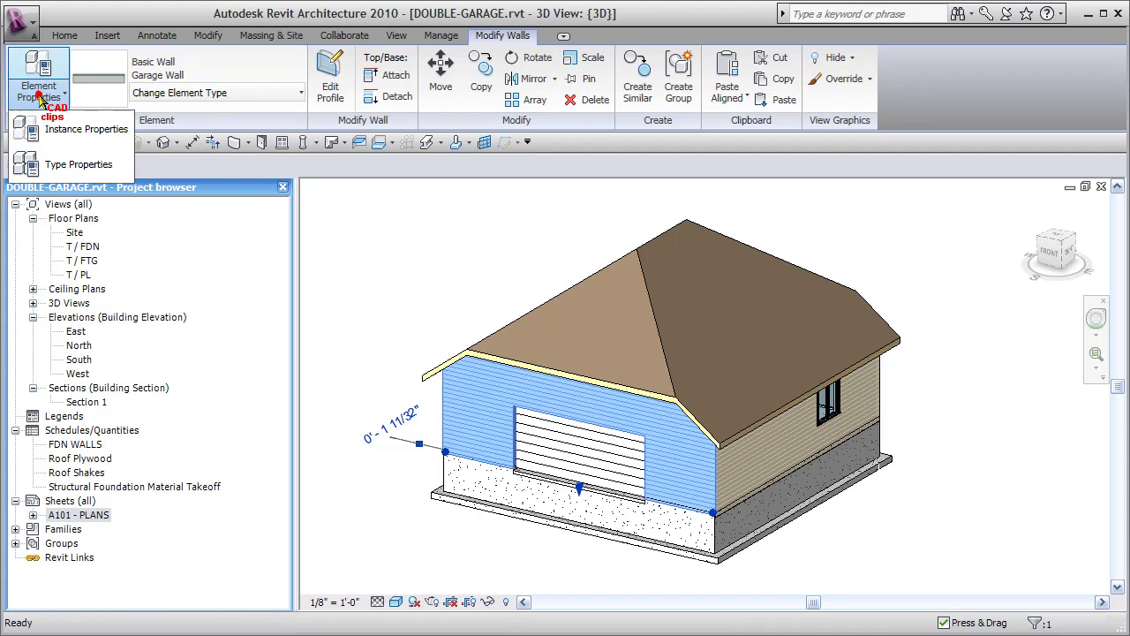
pyautogui.click(77, 164)
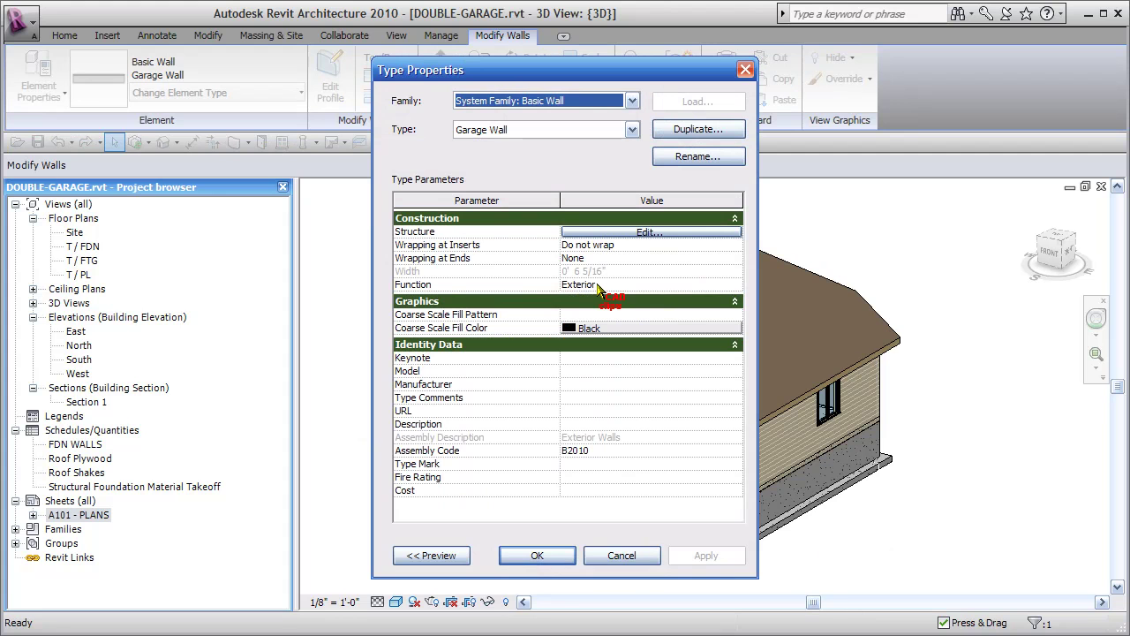
pyautogui.click(714, 284)
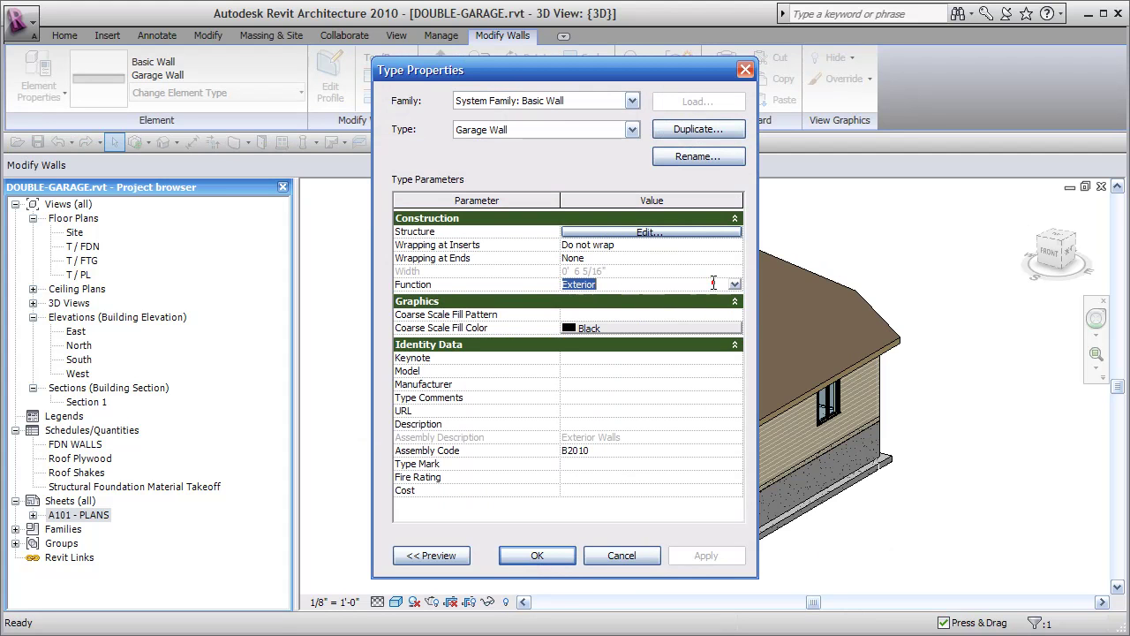
pyautogui.click(537, 555)
pyautogui.click(836, 552)
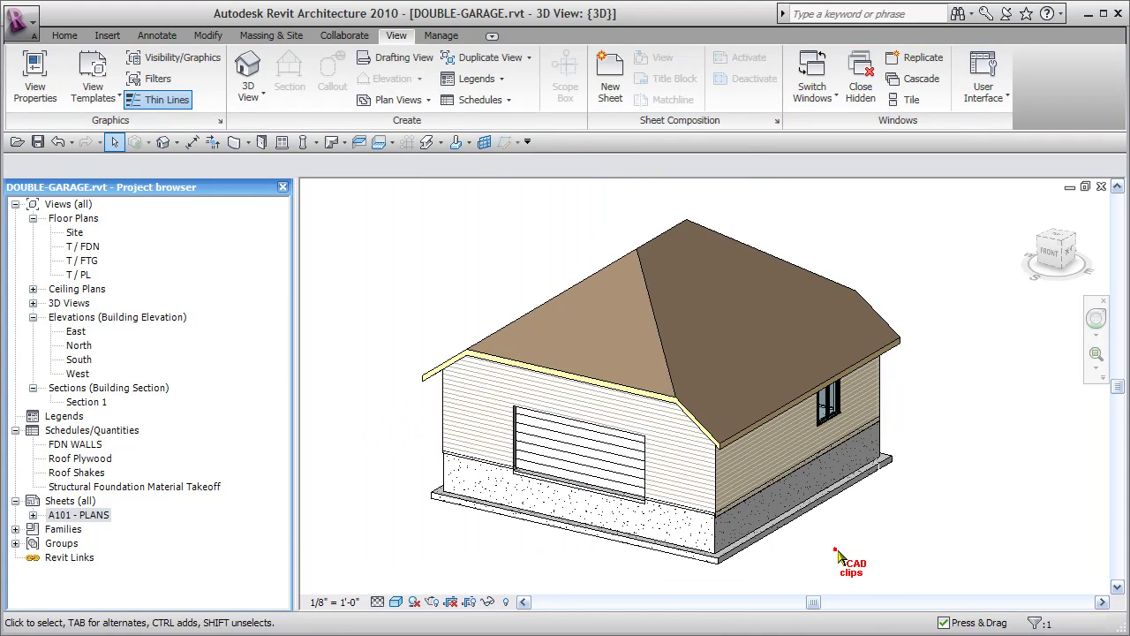
pyautogui.moveTo(838, 556); pyautogui.dragTo(757, 528, button='middle')
pyautogui.scroll(-2, 848, 521)
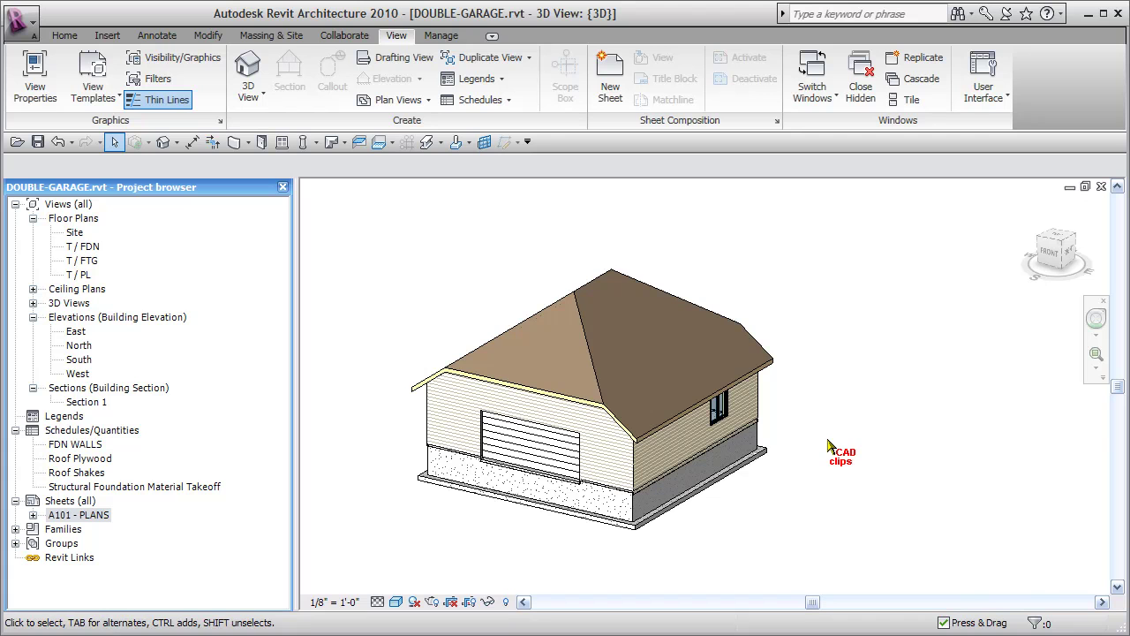
pyautogui.moveTo(761, 537); pyautogui.dragTo(787, 532, button='middle')
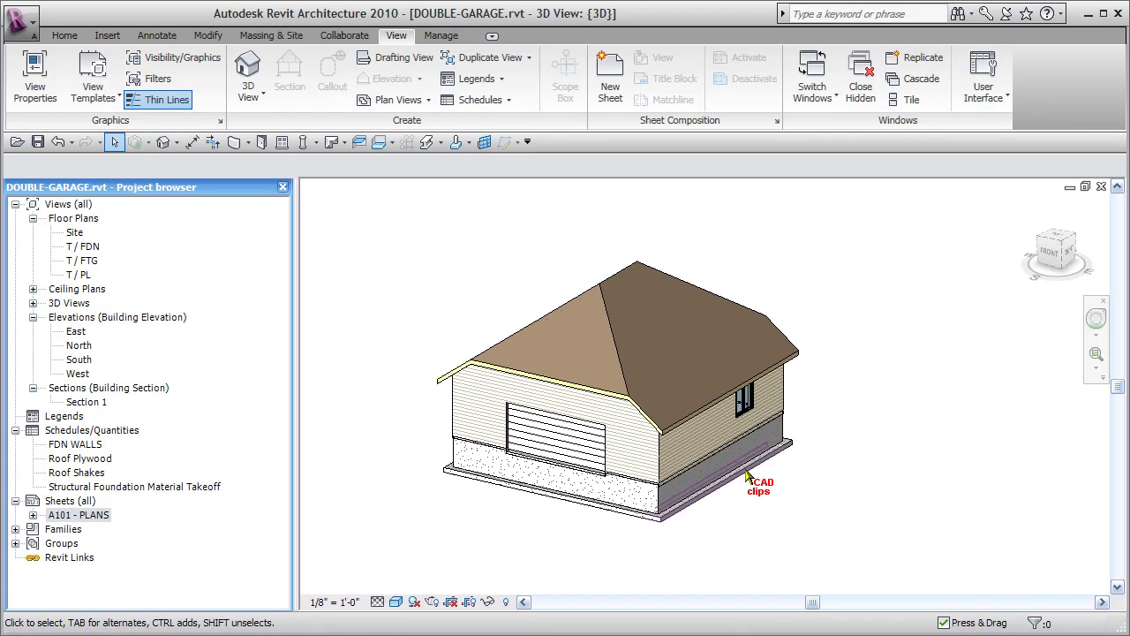
pyautogui.click(480, 102)
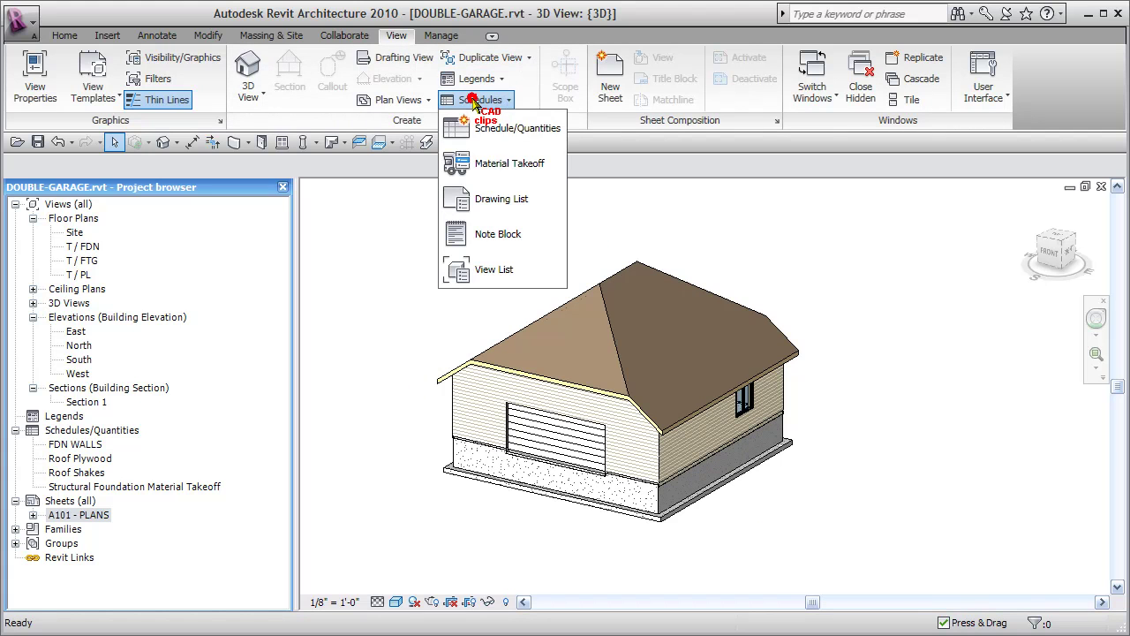
pyautogui.click(511, 131)
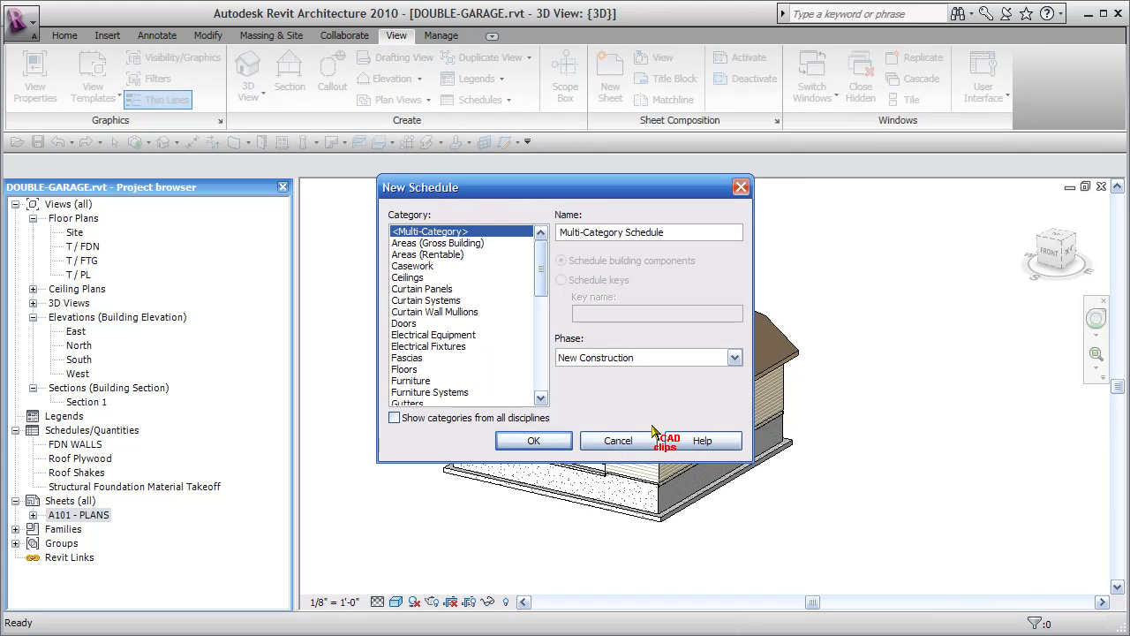
pyautogui.moveTo(541, 254); pyautogui.dragTo(545, 367)
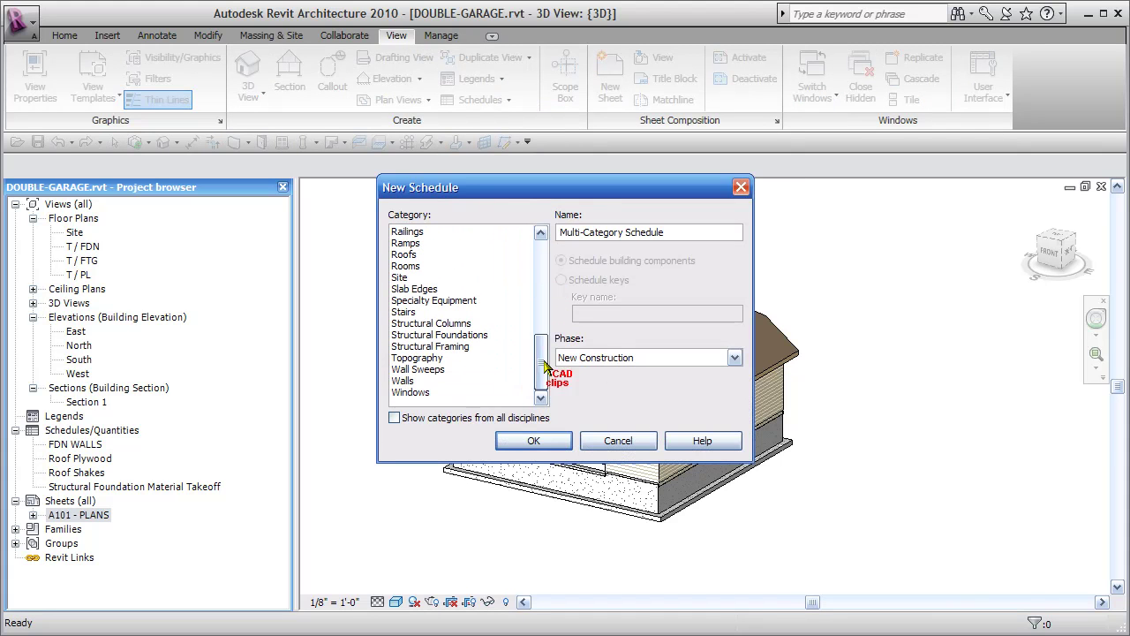
pyautogui.click(402, 381)
pyautogui.doubleClick(399, 381)
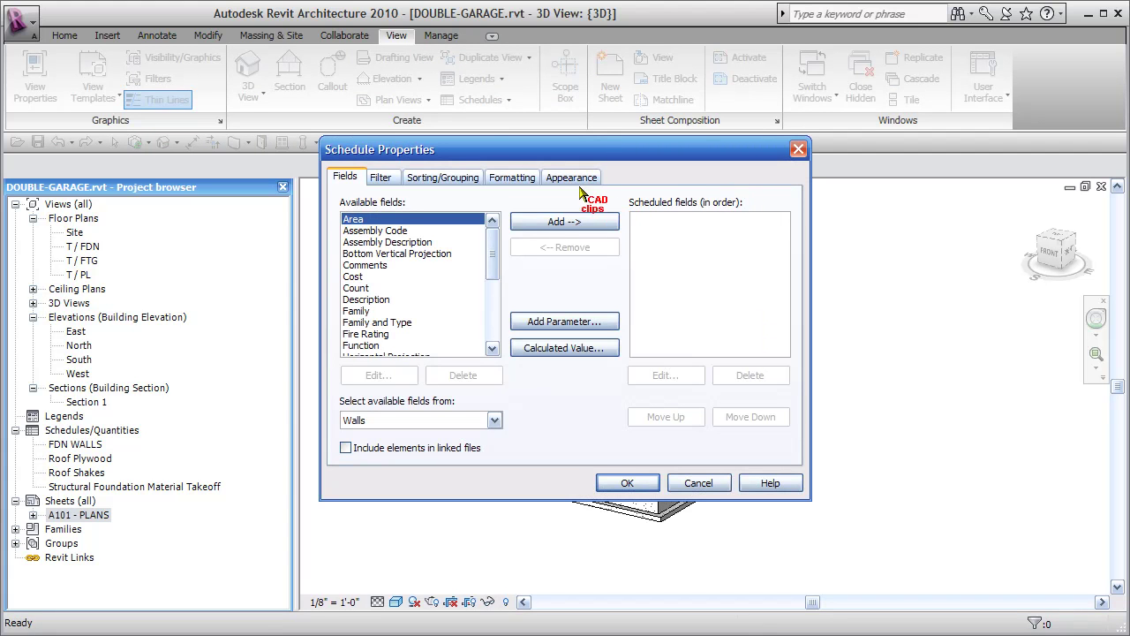
pyautogui.click(711, 479)
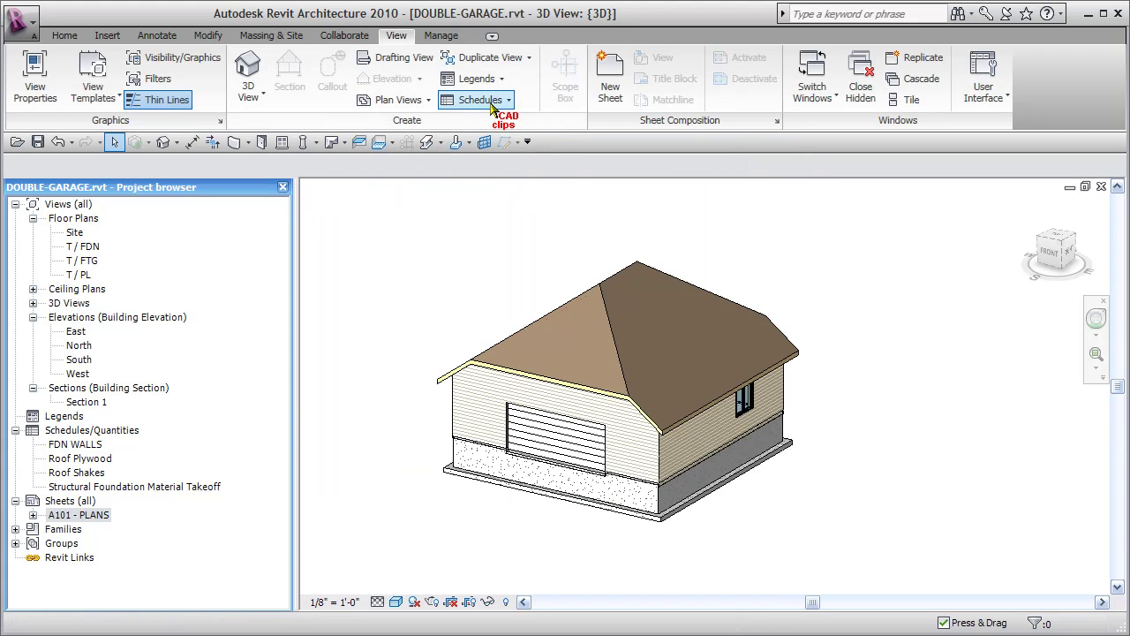
# - Create a new Walls category schedule named 'Wall Stud Schedule'
pyautogui.click(494, 103)
pyautogui.click(496, 130)
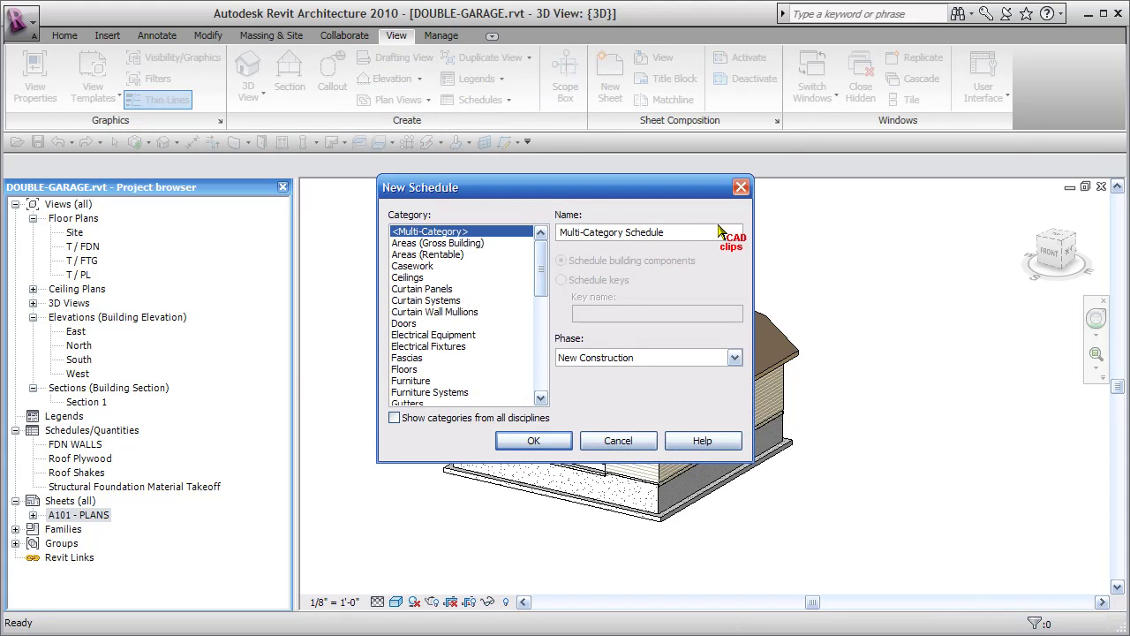
pyautogui.moveTo(706, 232); pyautogui.dragTo(344, 276)
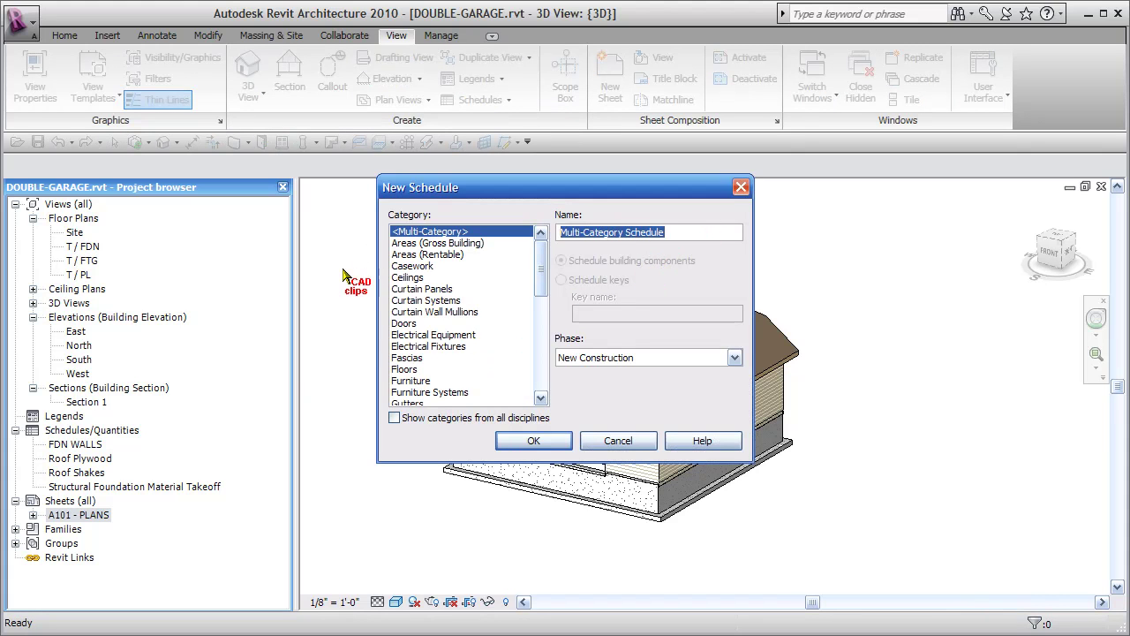
pyautogui.moveTo(536, 271); pyautogui.dragTo(521, 383)
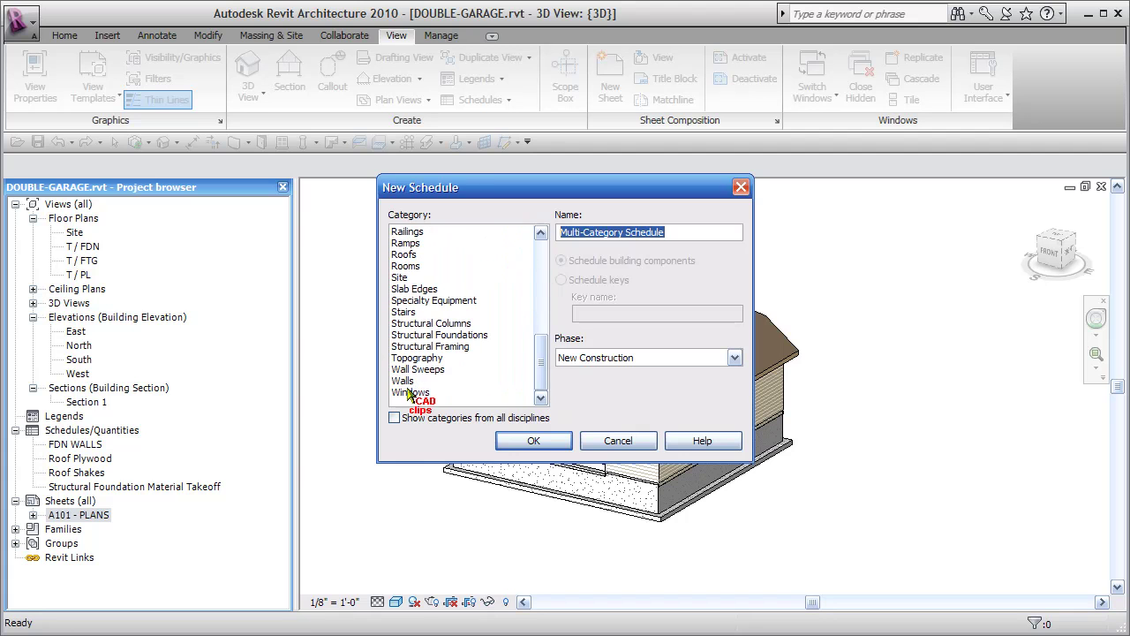
pyautogui.click(408, 381)
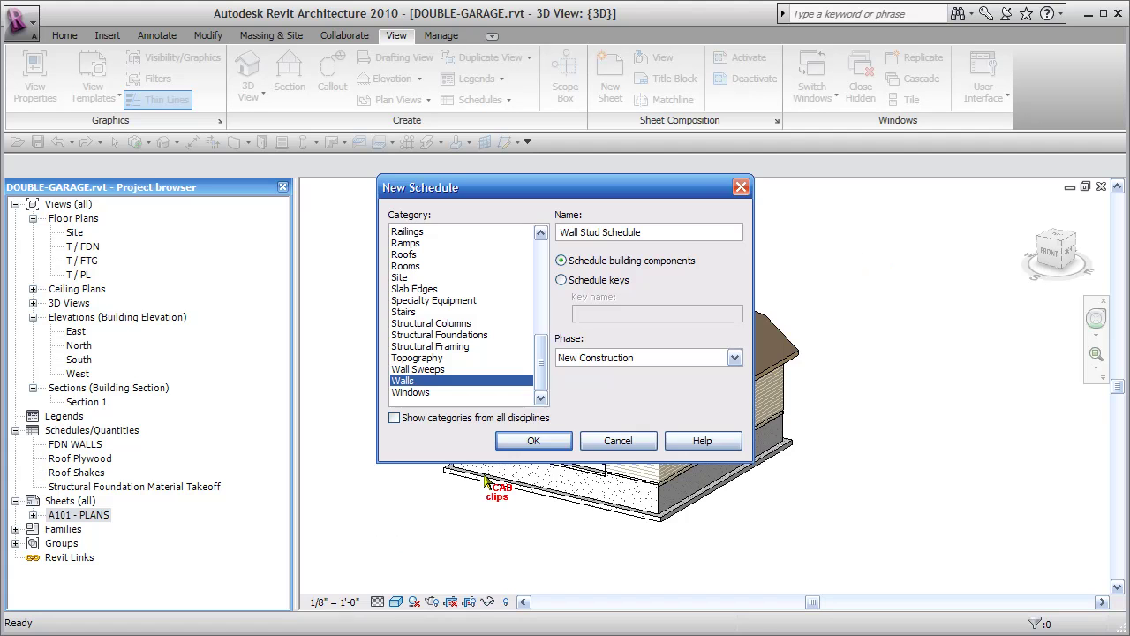
pyautogui.click(533, 440)
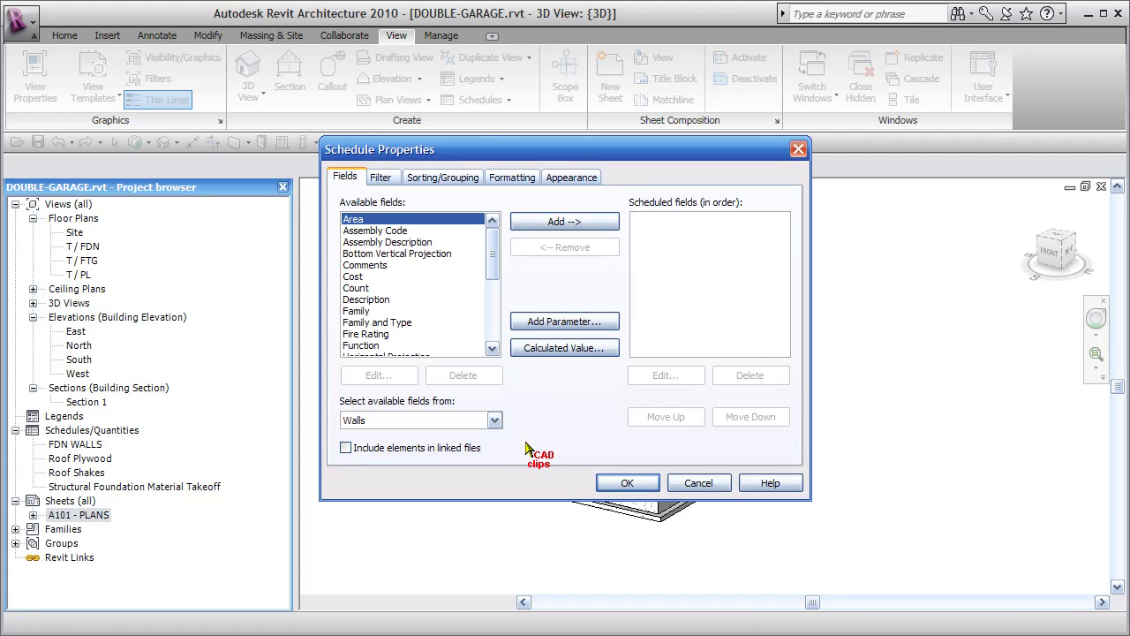
# - Add Family and Type, Length and Function as schedule fields
pyautogui.moveTo(491, 245); pyautogui.dragTo(491, 249)
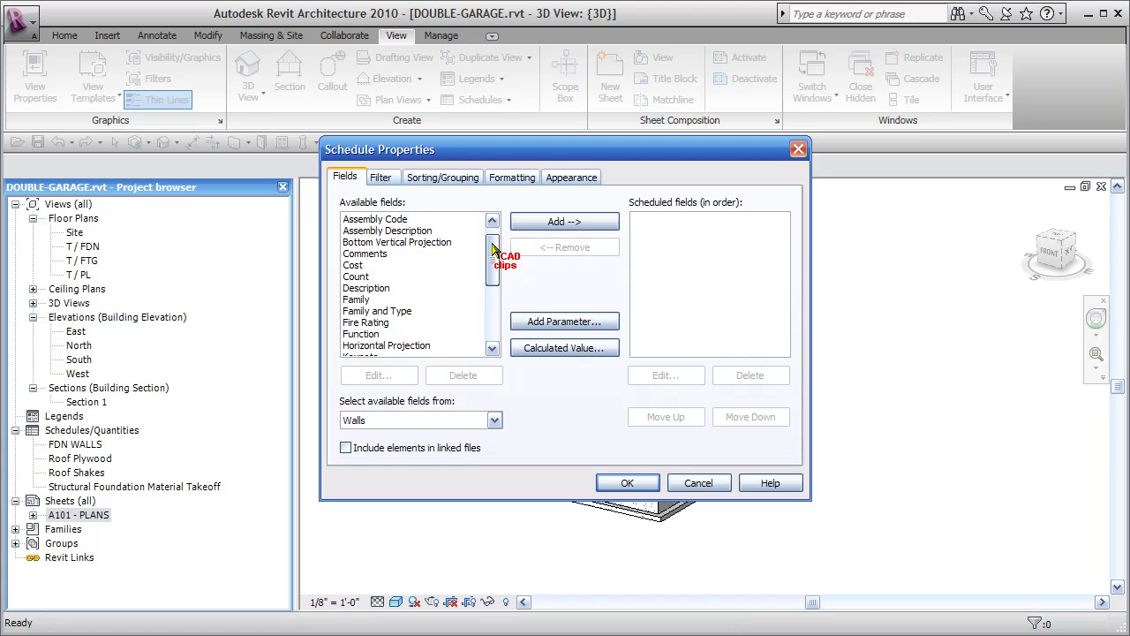
pyautogui.doubleClick(404, 312)
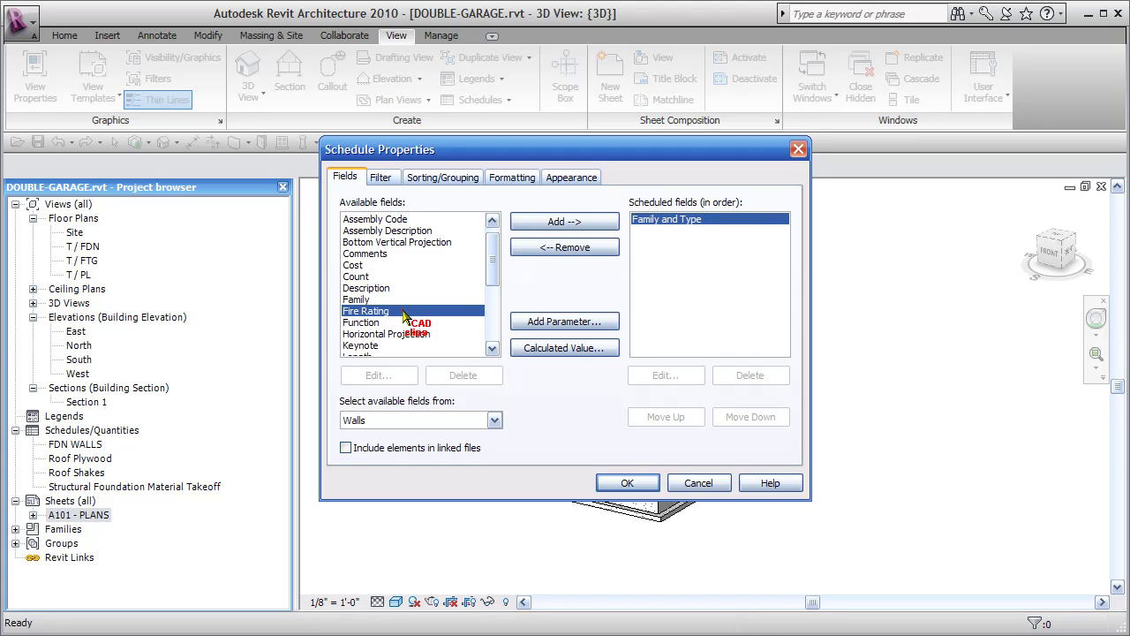
pyautogui.moveTo(495, 261); pyautogui.dragTo(493, 297)
pyautogui.click(364, 266)
pyautogui.doubleClick(365, 267)
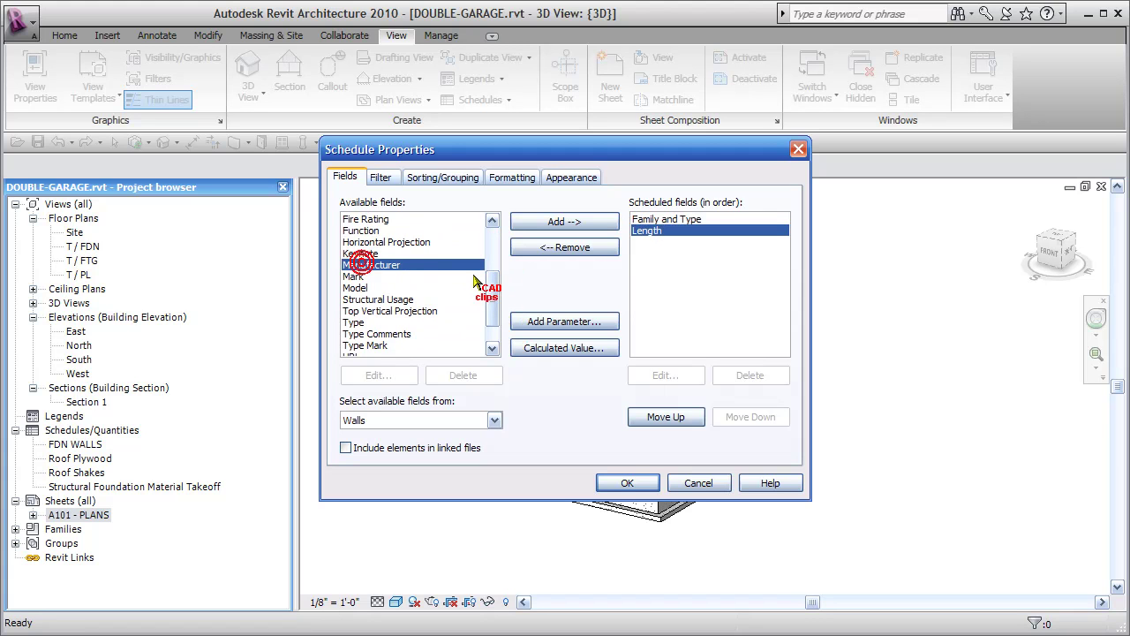
pyautogui.scroll(1, 521, 291)
pyautogui.doubleClick(369, 243)
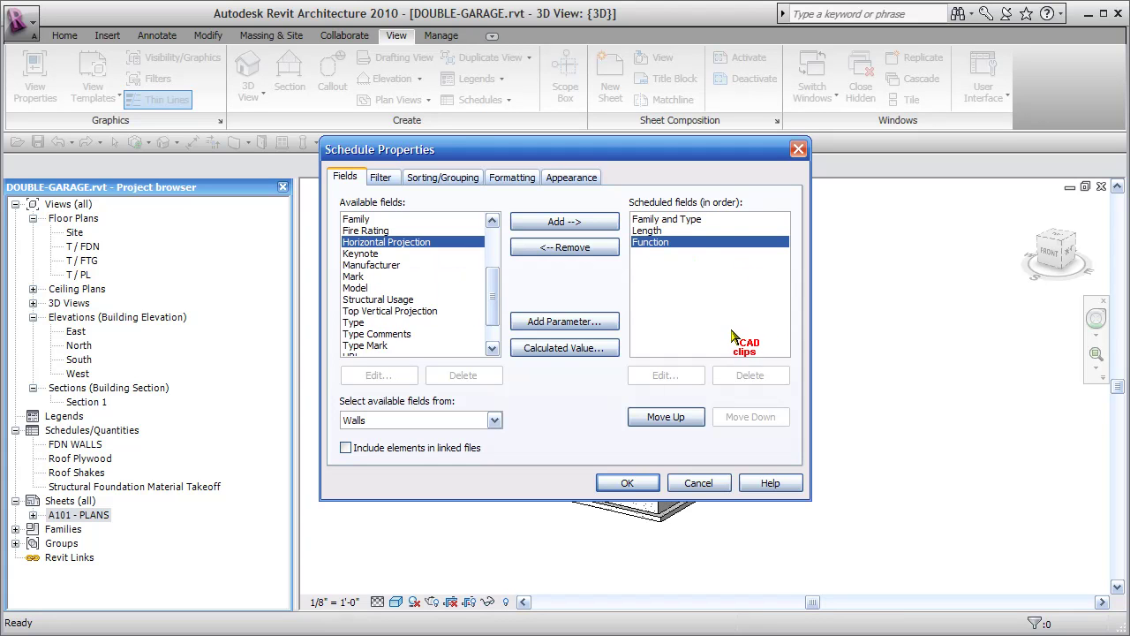
# - Filter the schedule to walls whose Function equals Exterior
pyautogui.click(381, 176)
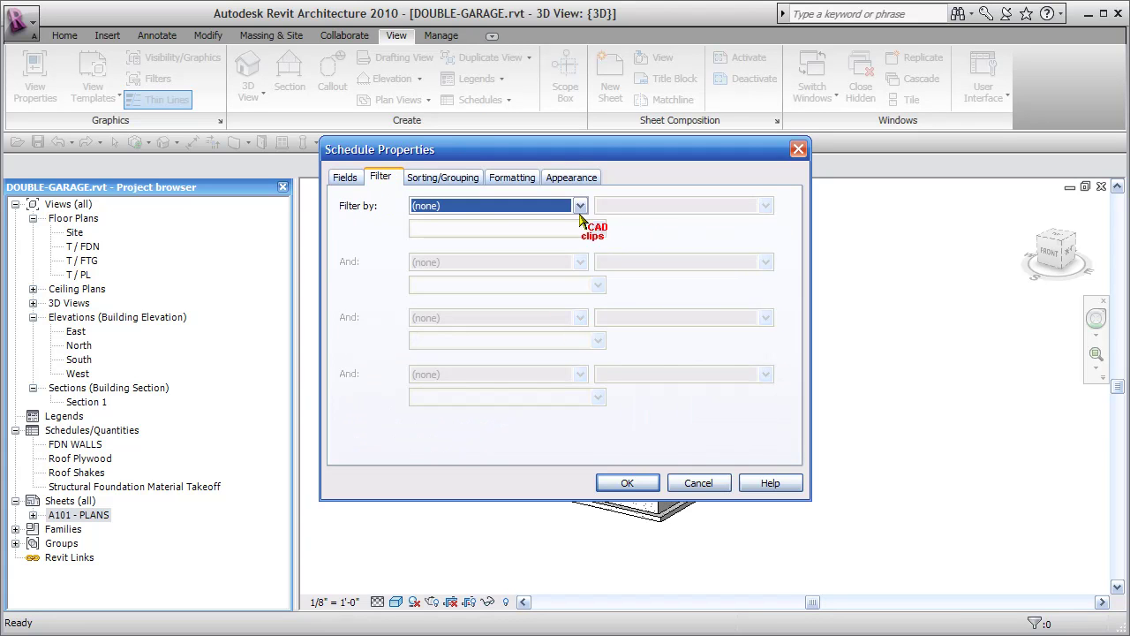
pyautogui.click(580, 206)
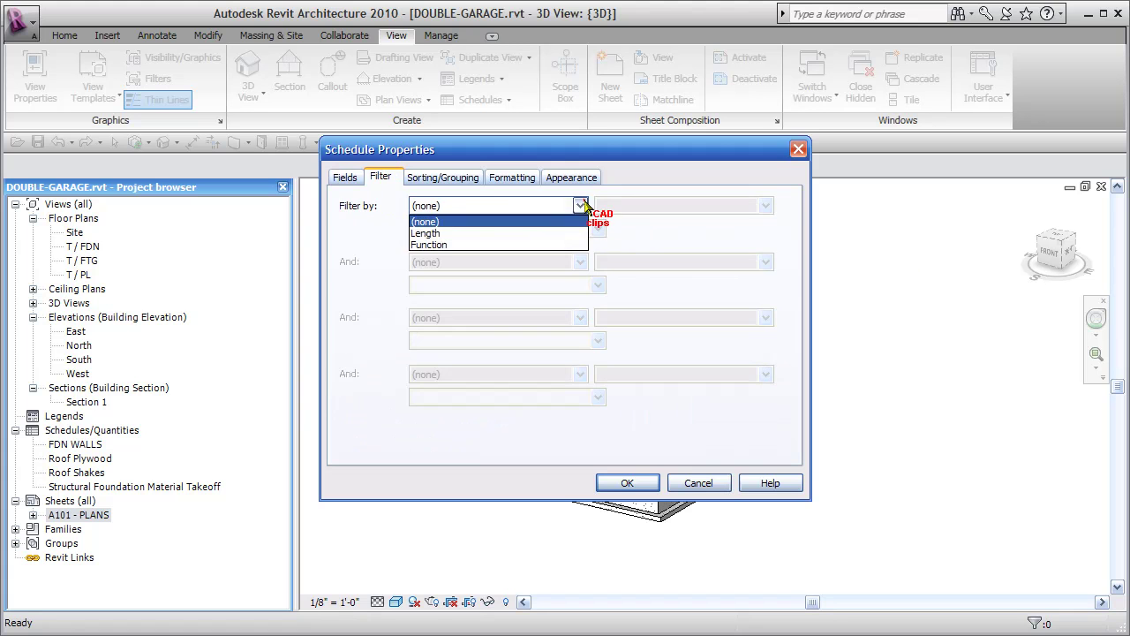
pyautogui.click(431, 244)
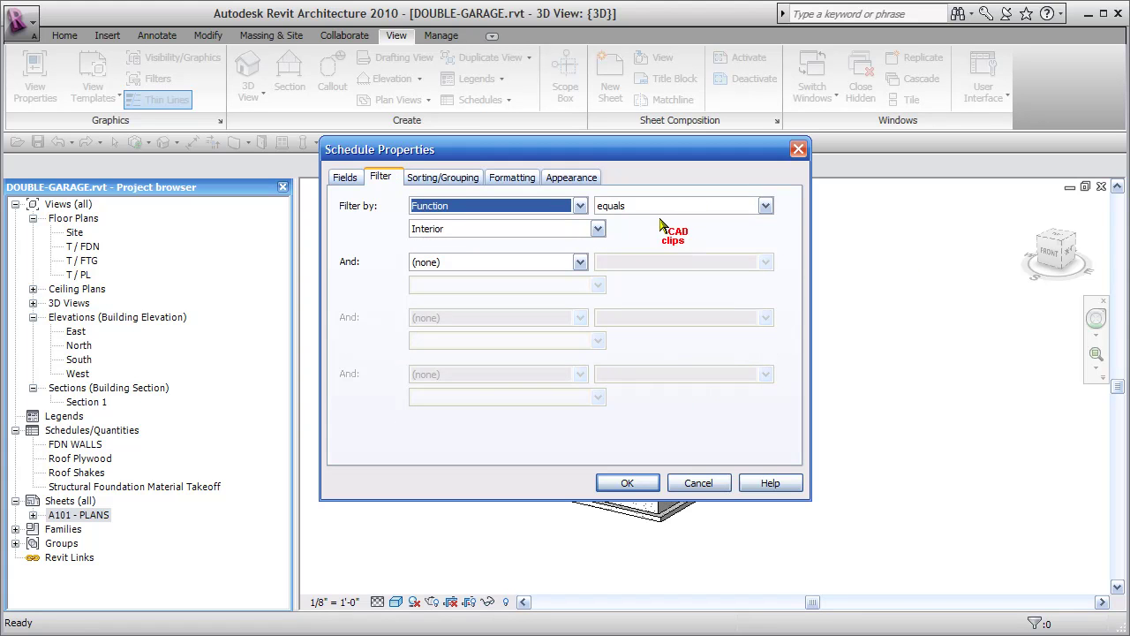
pyautogui.click(529, 232)
pyautogui.click(529, 254)
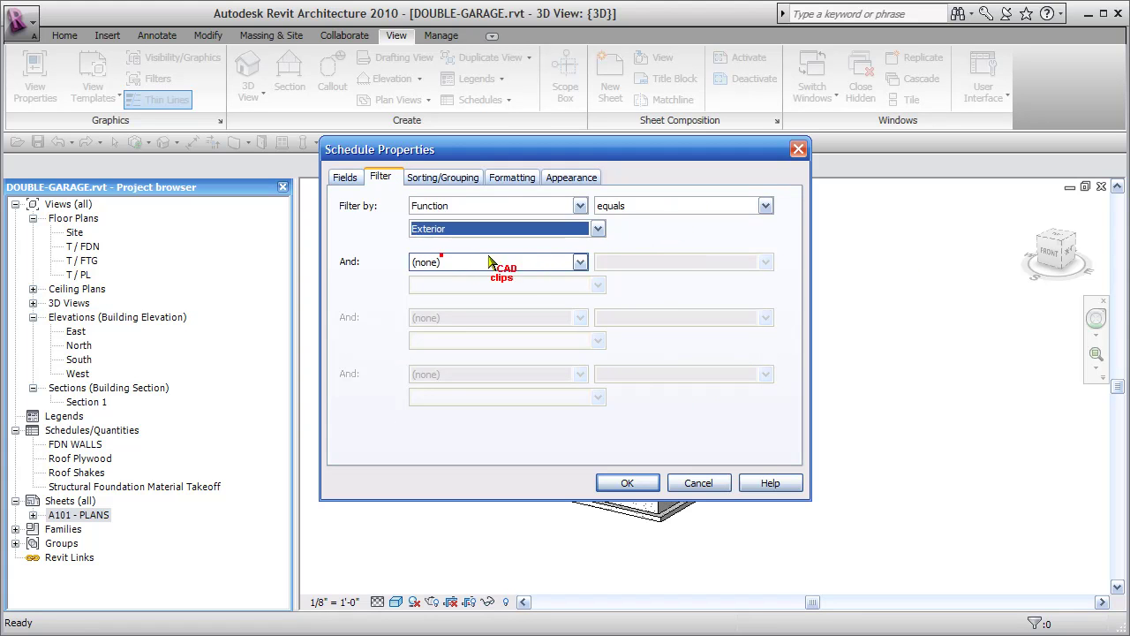
# - Turn on grand totals and total the Length column, giving 128' - 3"
pyautogui.click(442, 177)
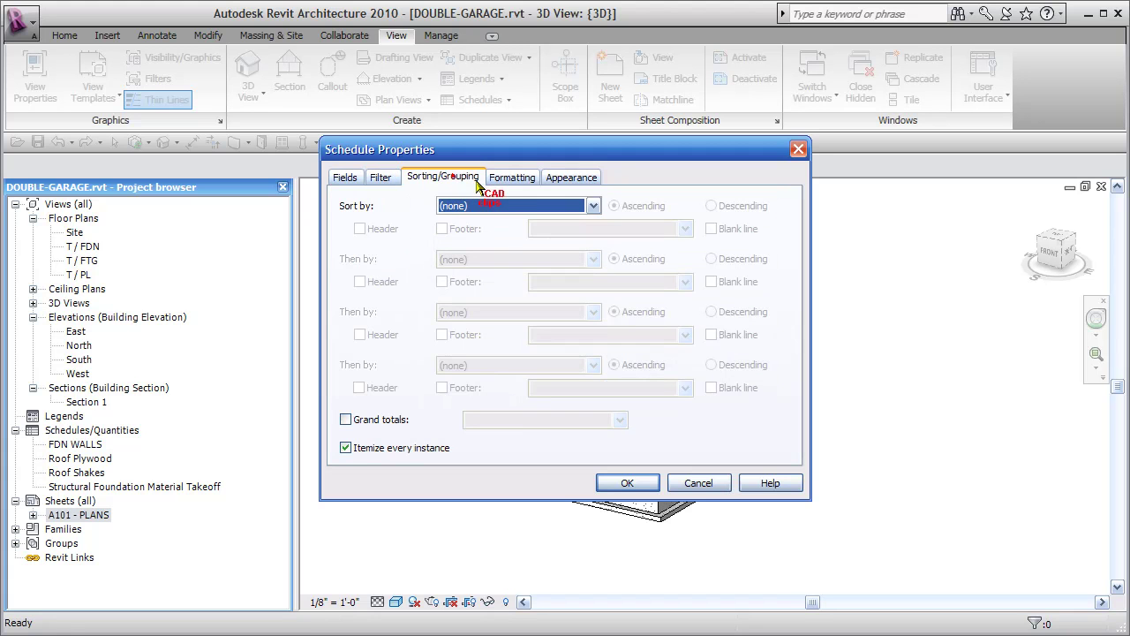
pyautogui.click(346, 421)
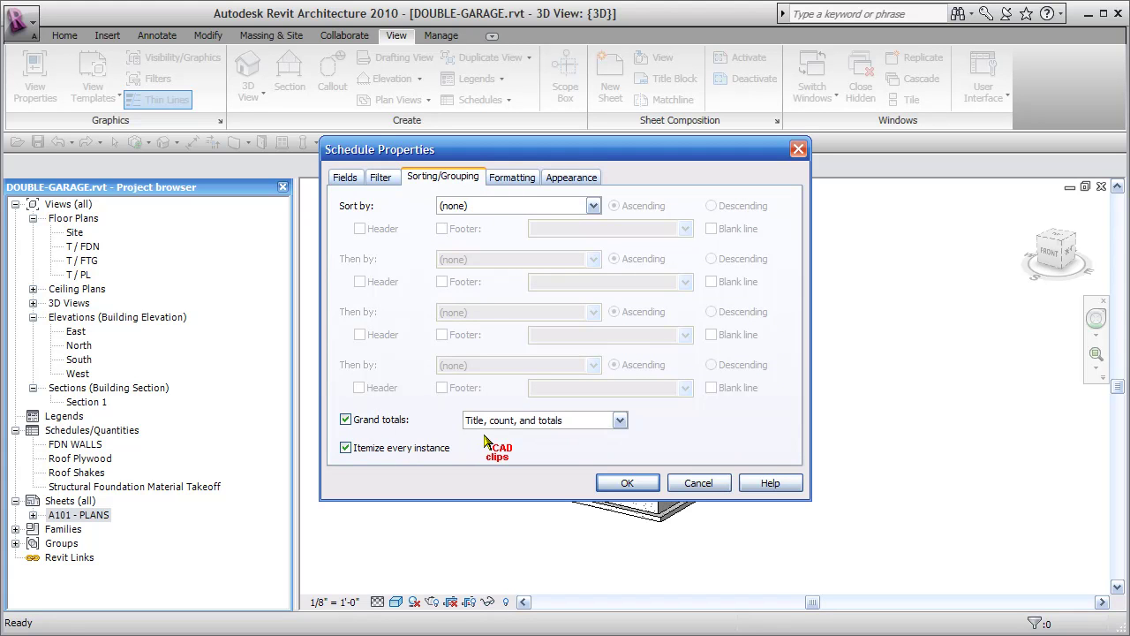
pyautogui.click(512, 178)
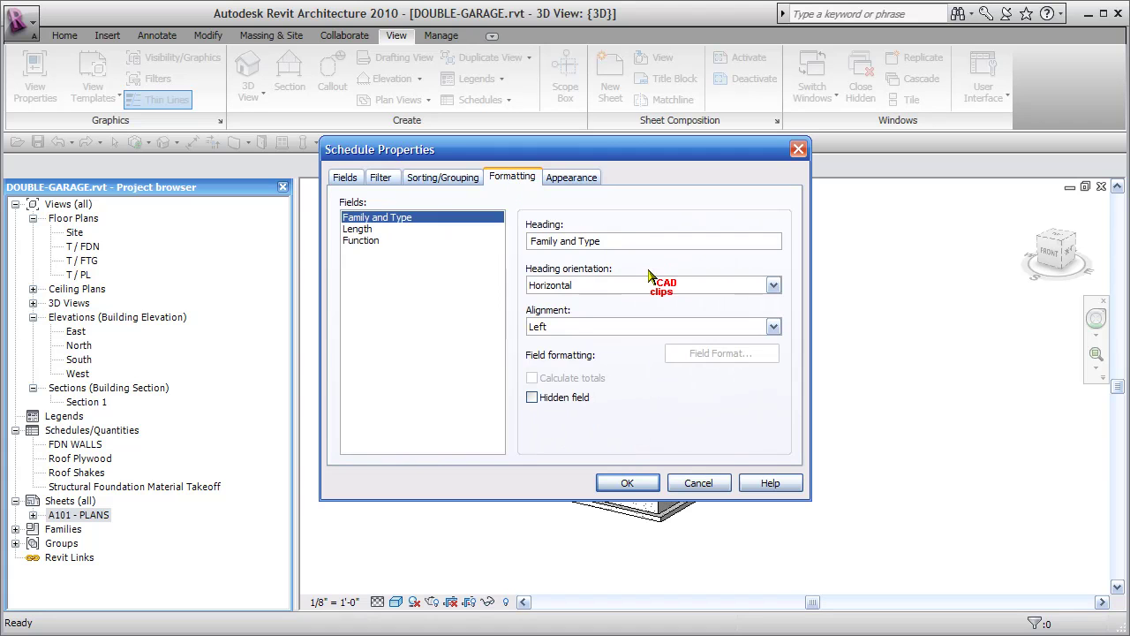
pyautogui.click(356, 229)
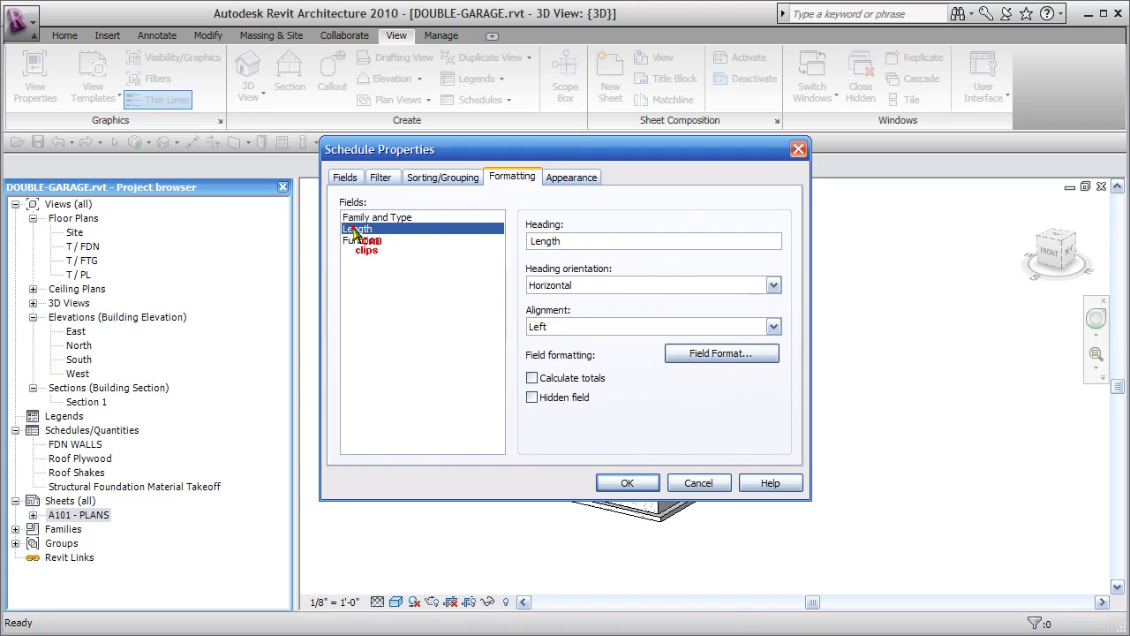
pyautogui.click(531, 378)
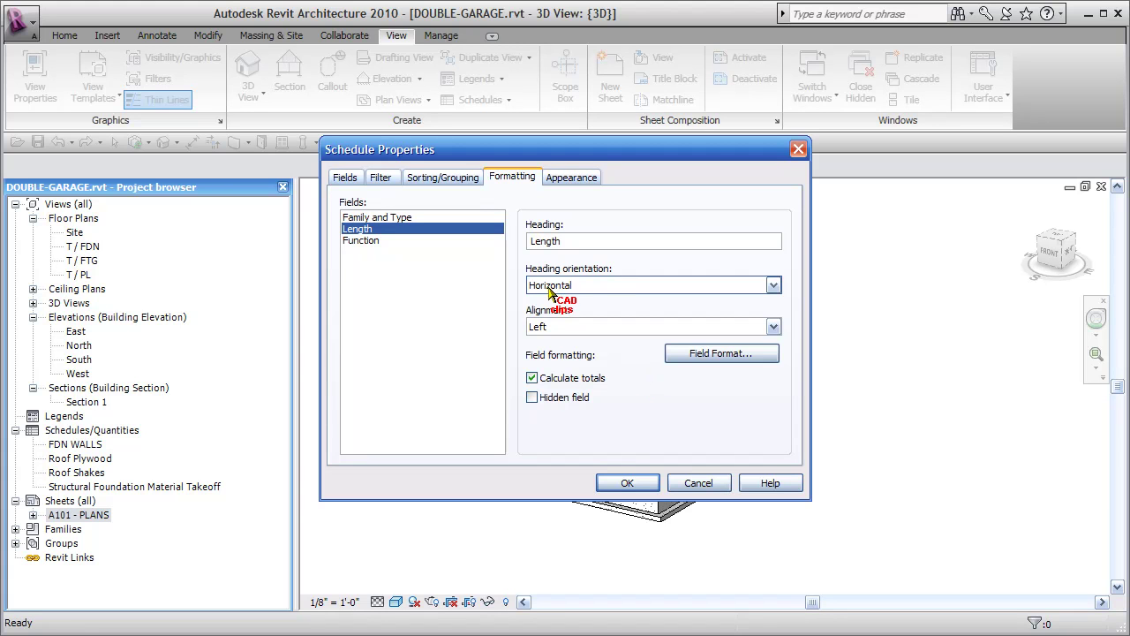
pyautogui.click(636, 483)
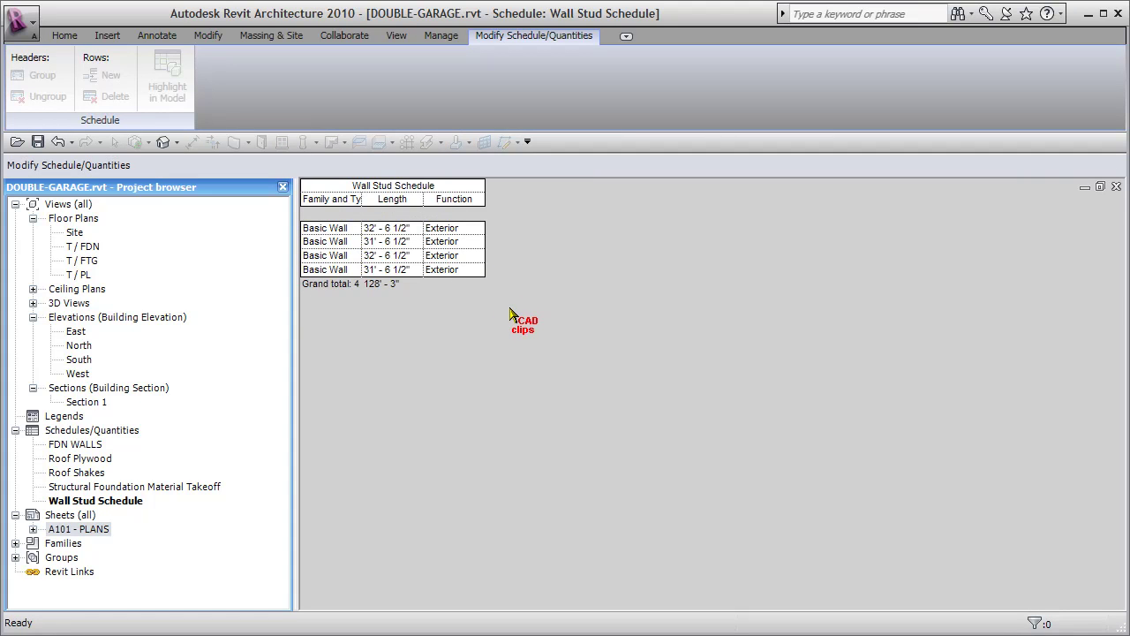
# - Widen the Family and Type and Length columns so 'Basic Wall: Garage Wall' shows fully
pyautogui.moveTo(379, 201); pyautogui.dragTo(383, 201)
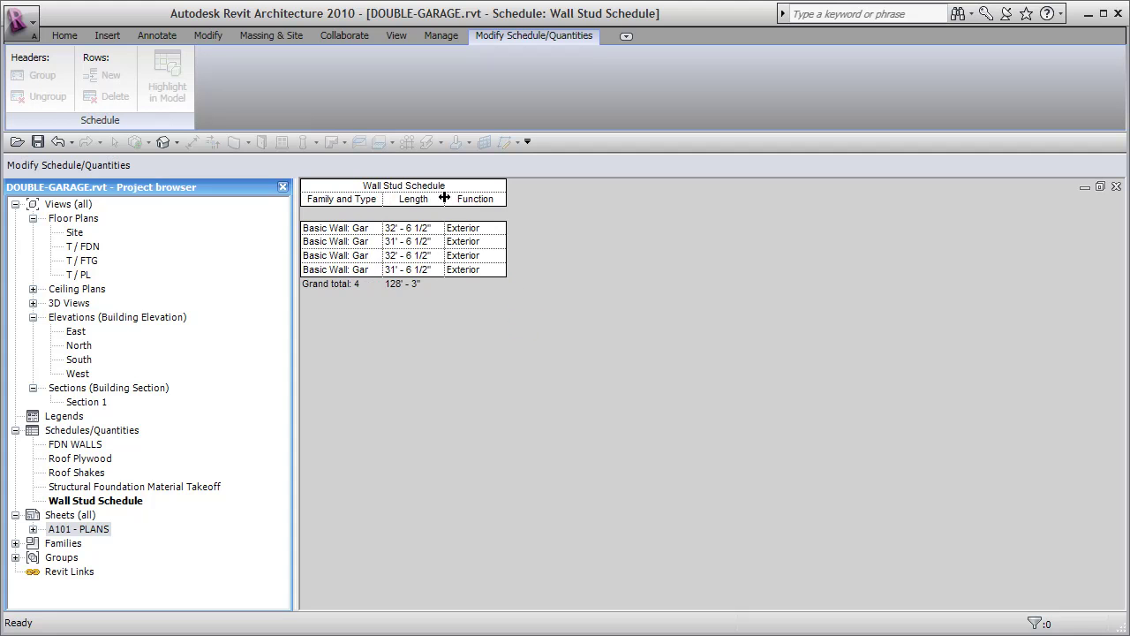
pyautogui.moveTo(461, 199); pyautogui.dragTo(414, 203)
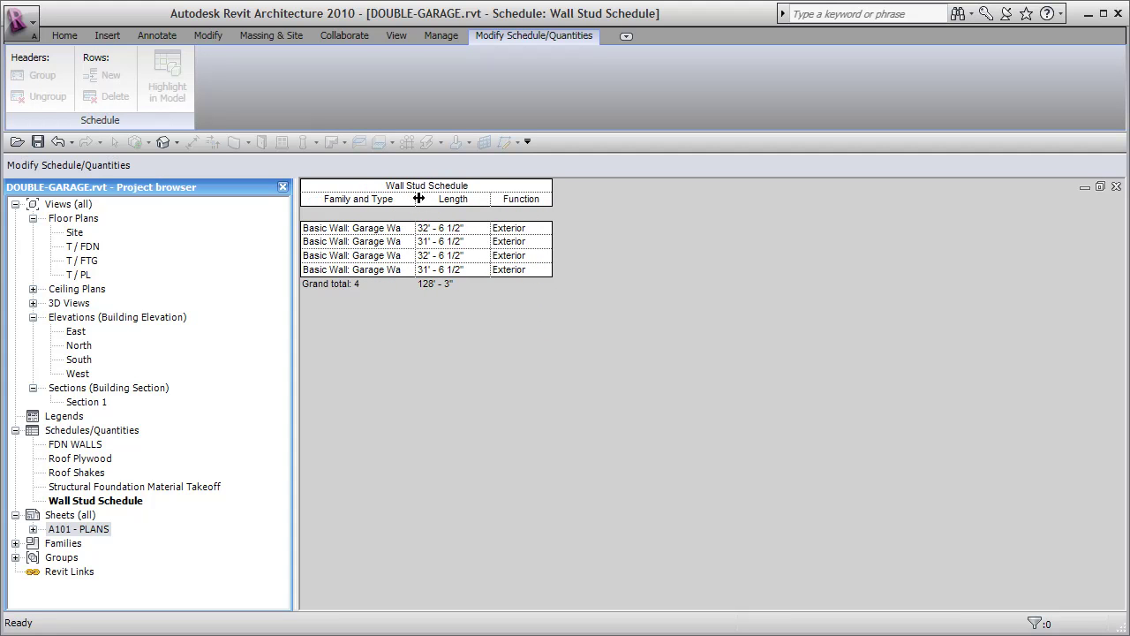
pyautogui.moveTo(439, 200); pyautogui.dragTo(427, 201)
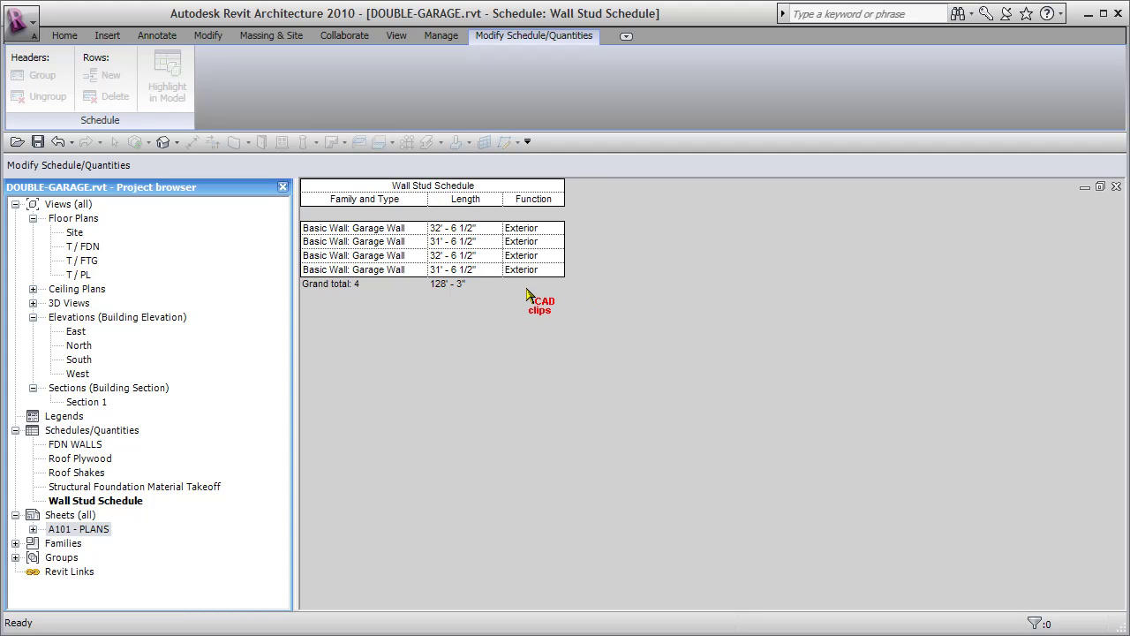
# - In the Wall Stud Schedule's formatting, mark the Function field as a hidden field
pyautogui.click(106, 501)
pyautogui.rightClick(106, 500)
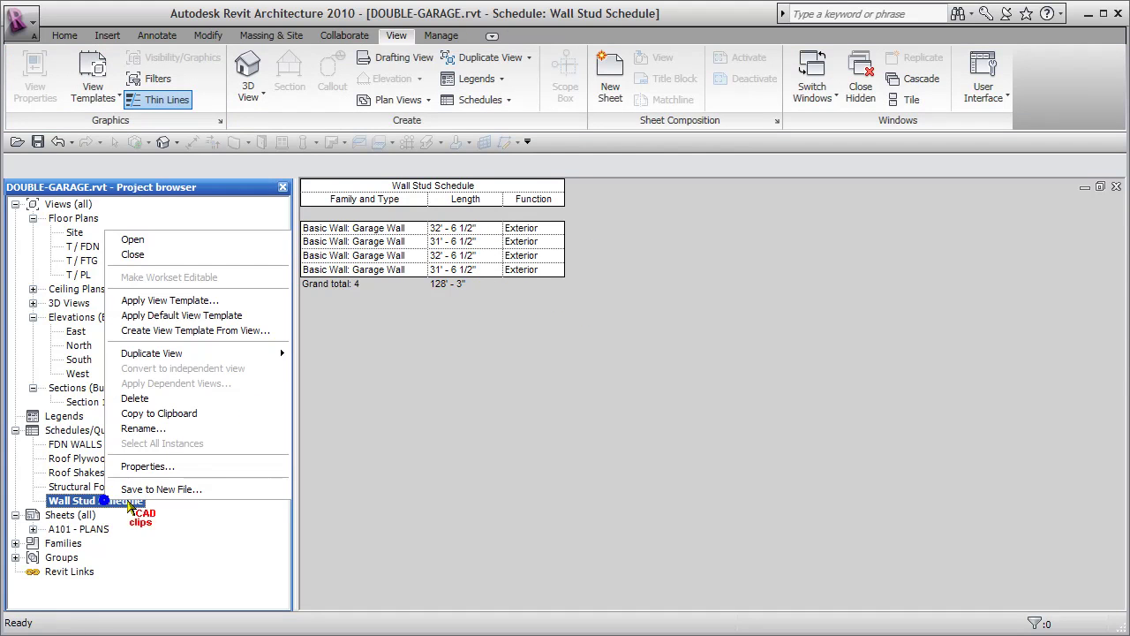
pyautogui.click(148, 466)
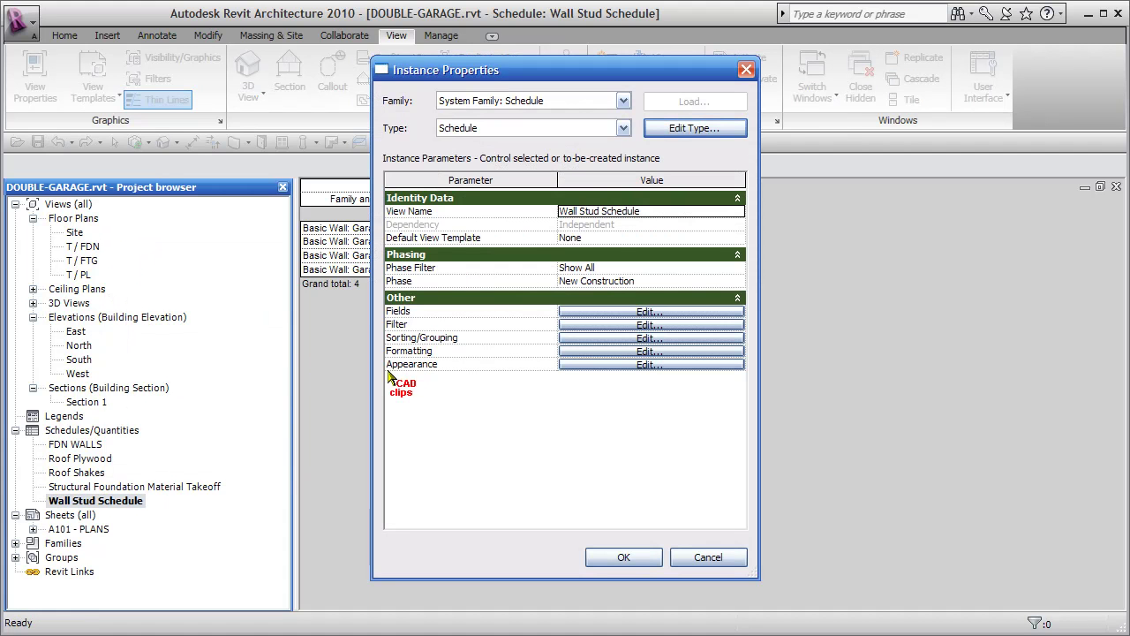
pyautogui.click(597, 352)
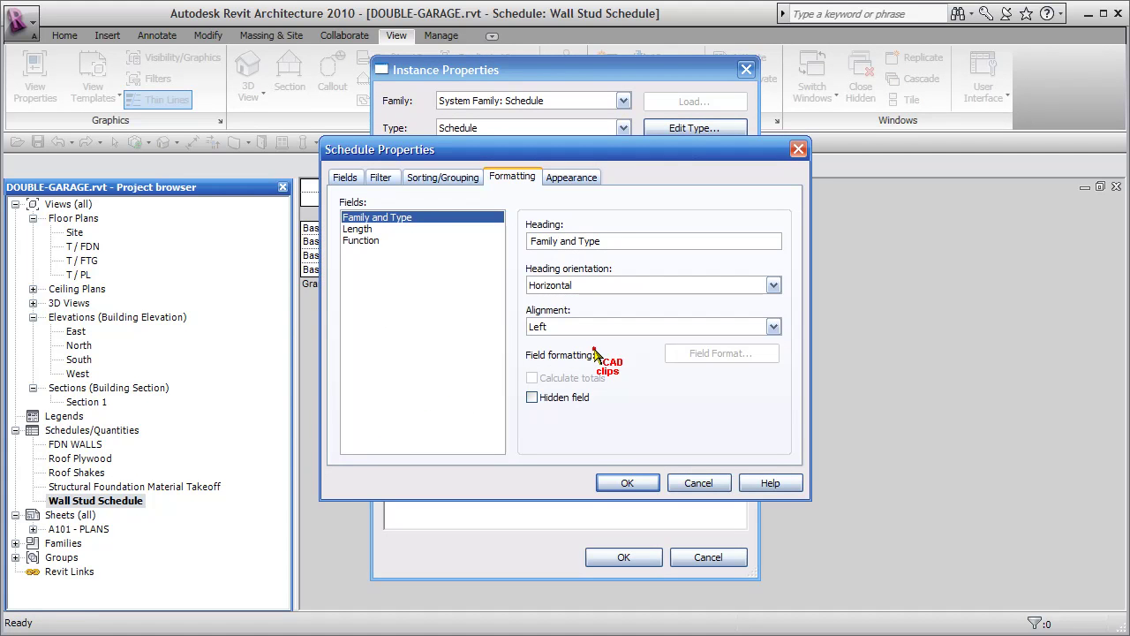
pyautogui.click(359, 240)
pyautogui.click(533, 397)
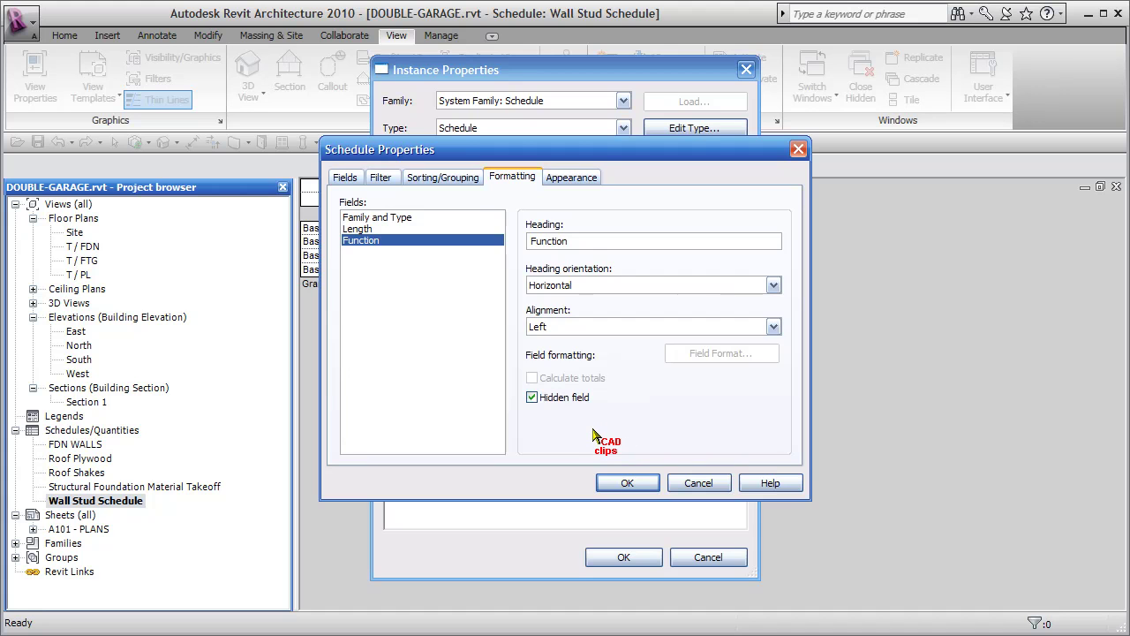
pyautogui.click(346, 177)
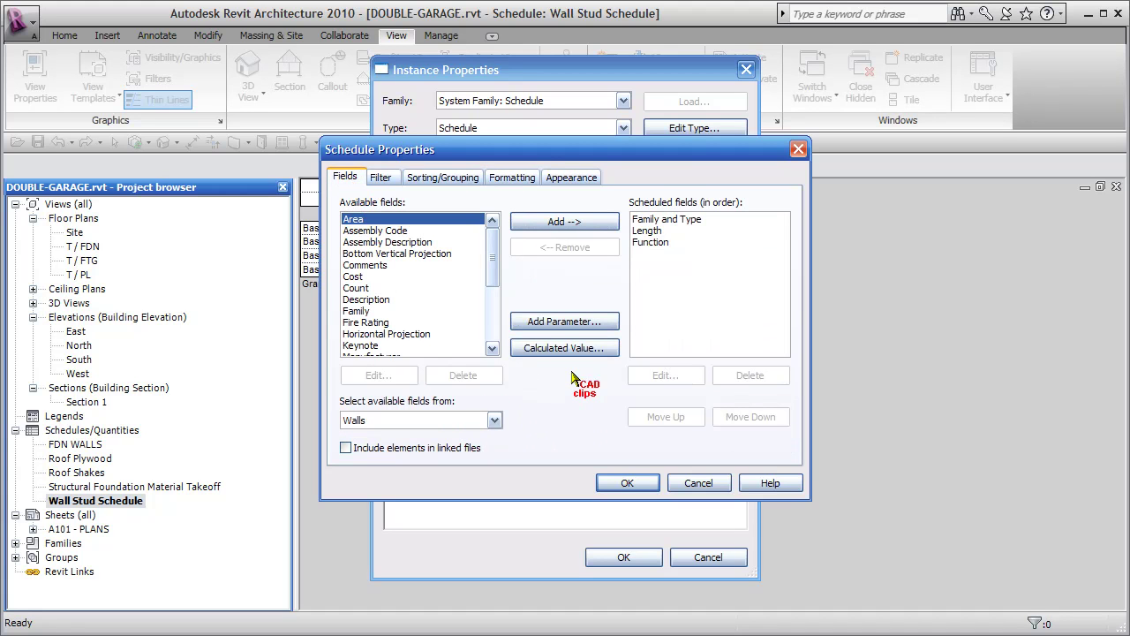
# - Create a calculated value 'Studs' of Integer type with formula Length / 16"
pyautogui.click(565, 348)
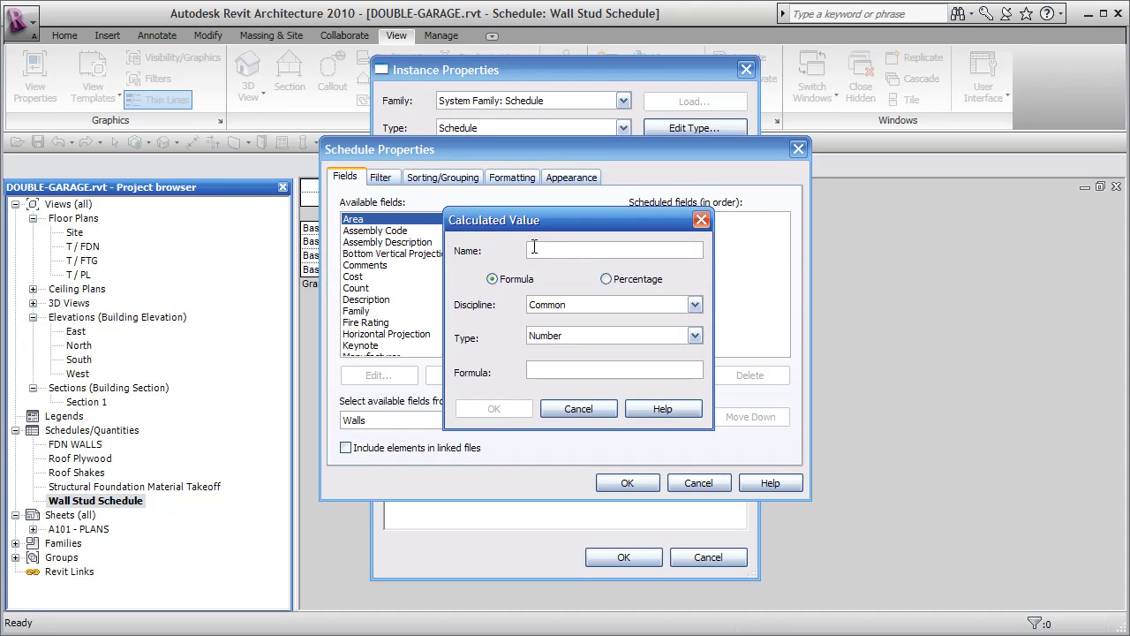
pyautogui.write('Studs')
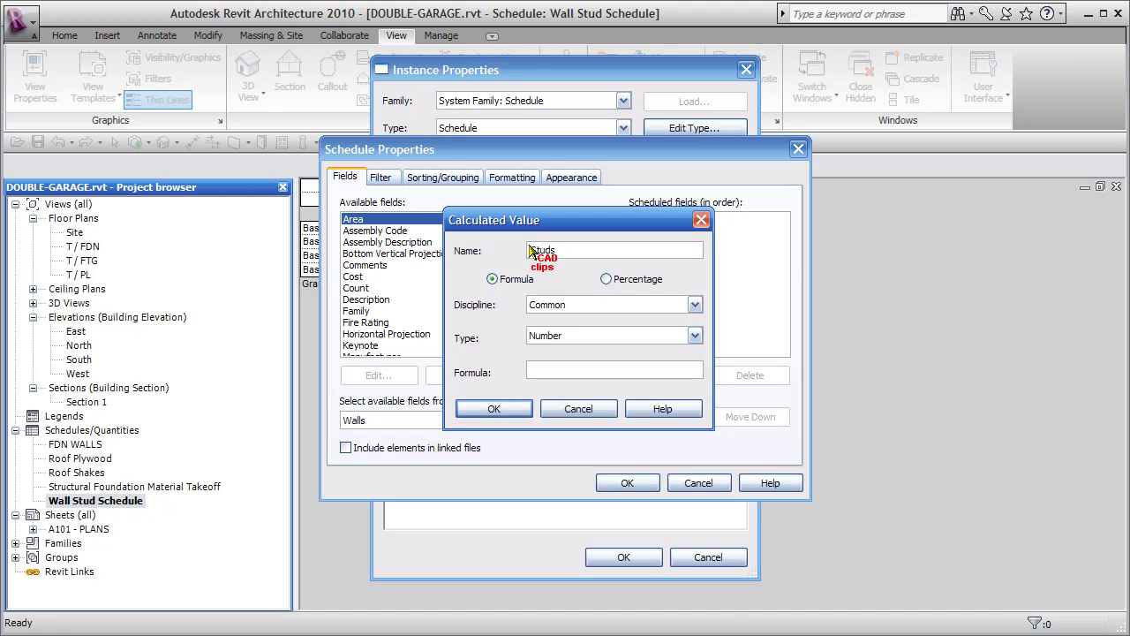
pyautogui.click(584, 335)
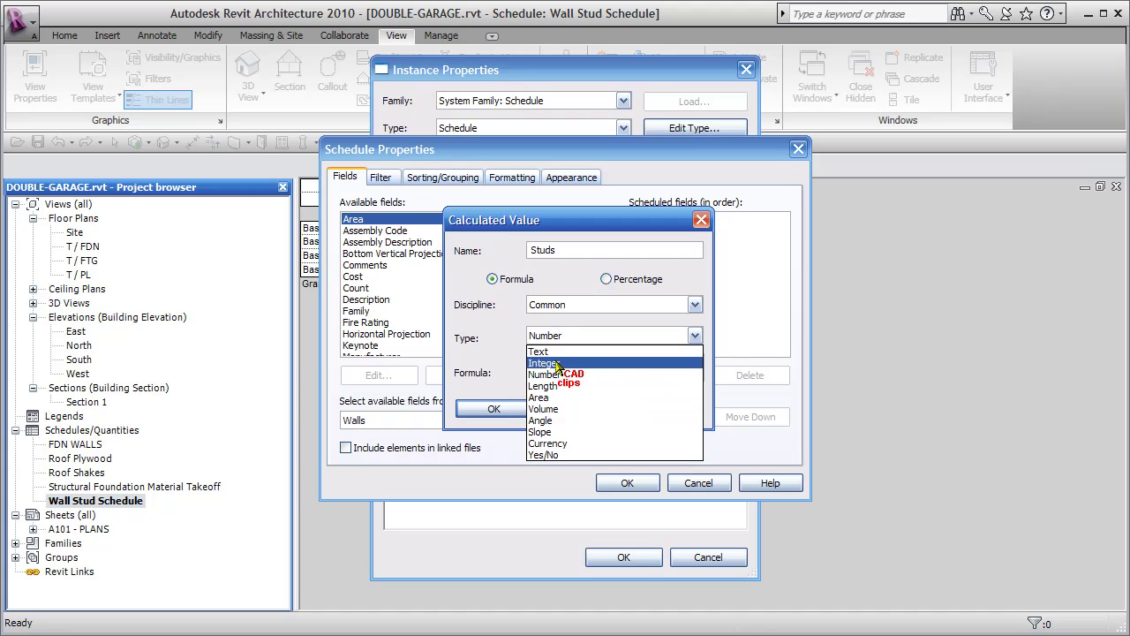
pyautogui.click(565, 363)
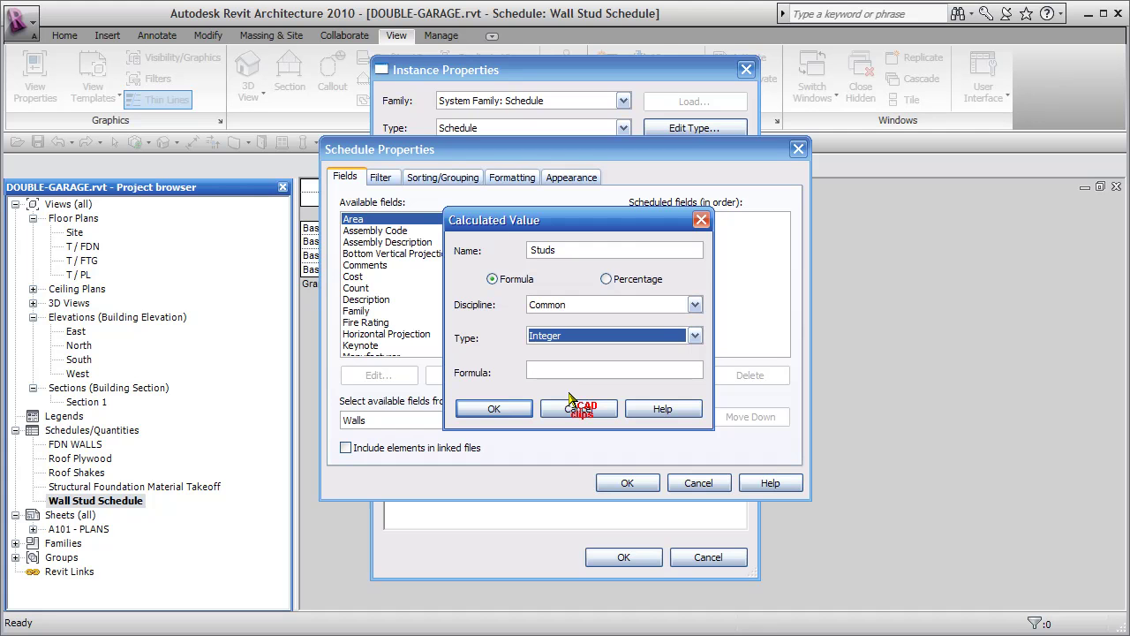
pyautogui.moveTo(578, 219); pyautogui.dragTo(765, 257)
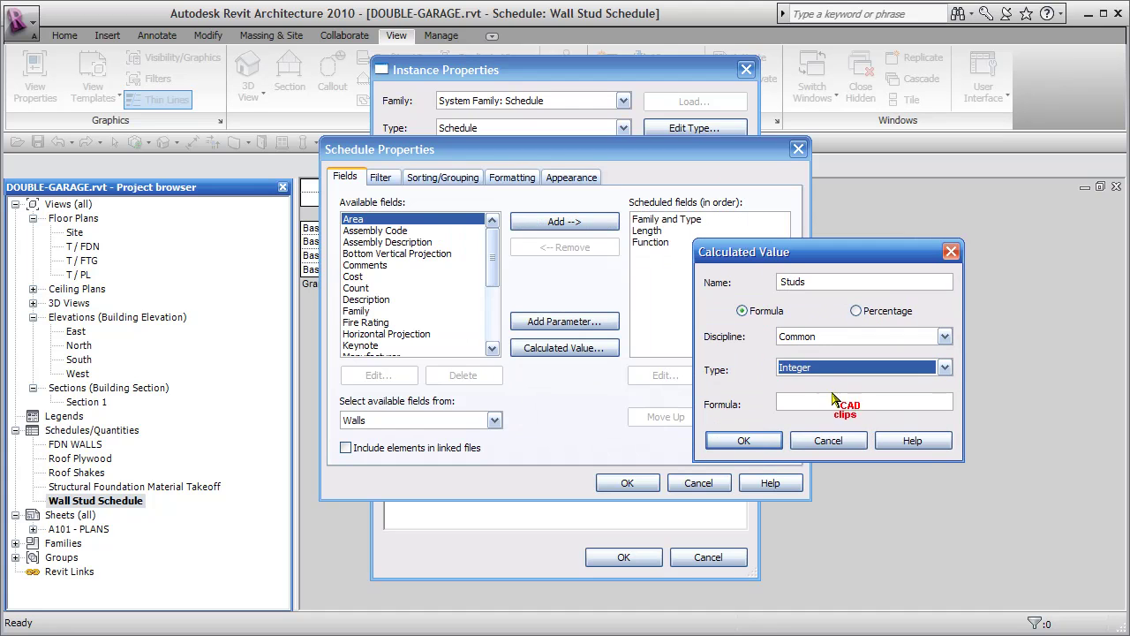
pyautogui.click(807, 403)
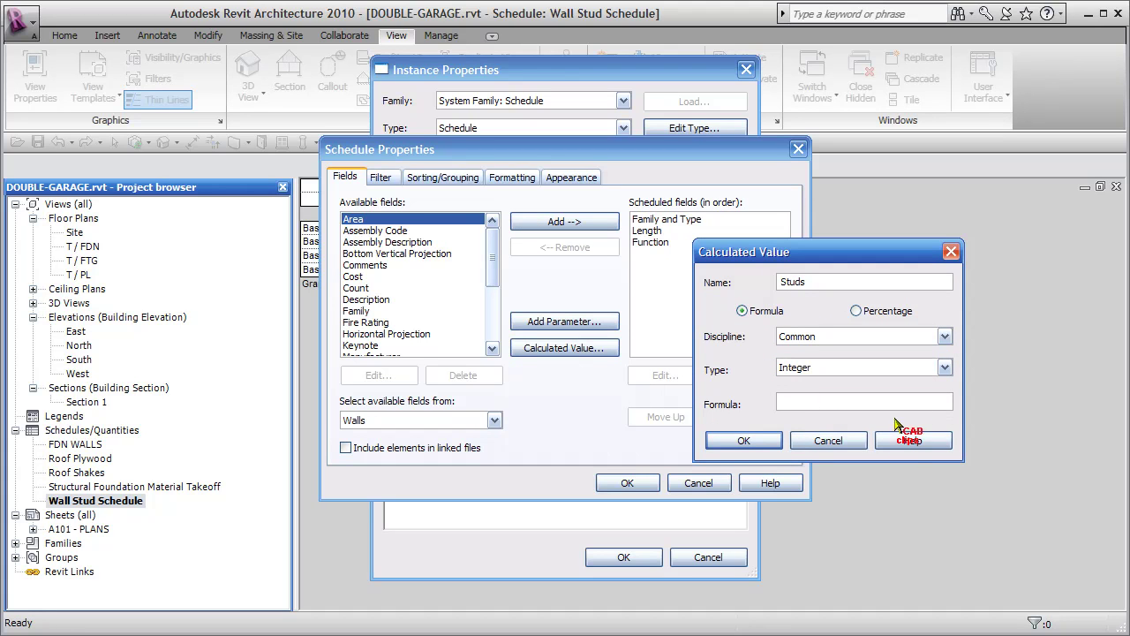
pyautogui.write('Length / 16"')
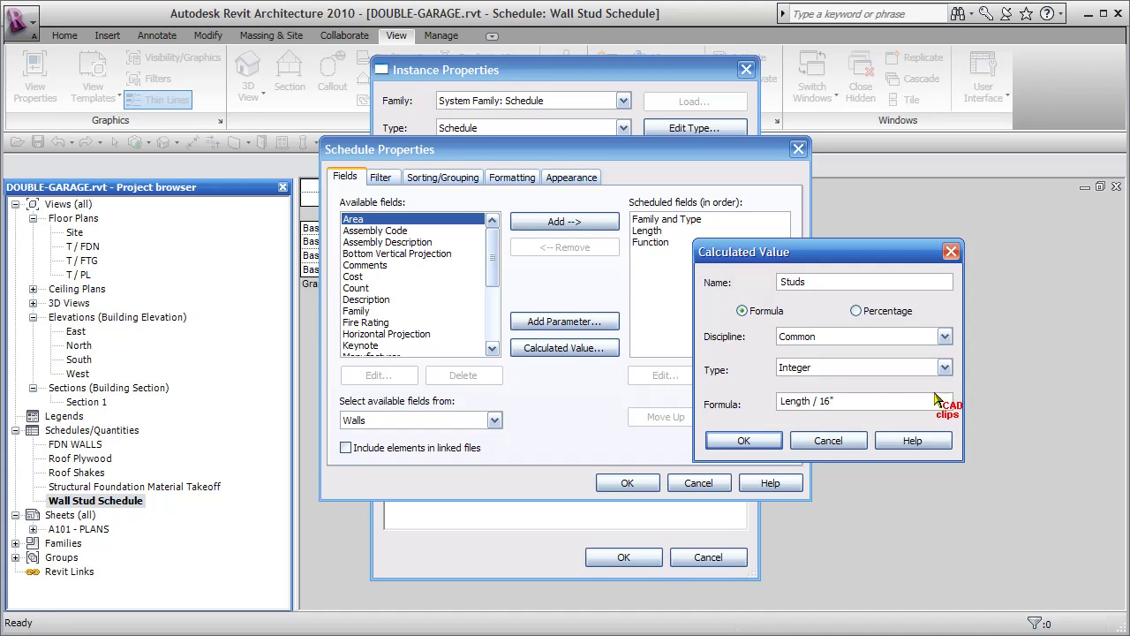
# - Confirm the Studs formula and close the dialogs, showing 24 studs per garage wall
pyautogui.click(743, 440)
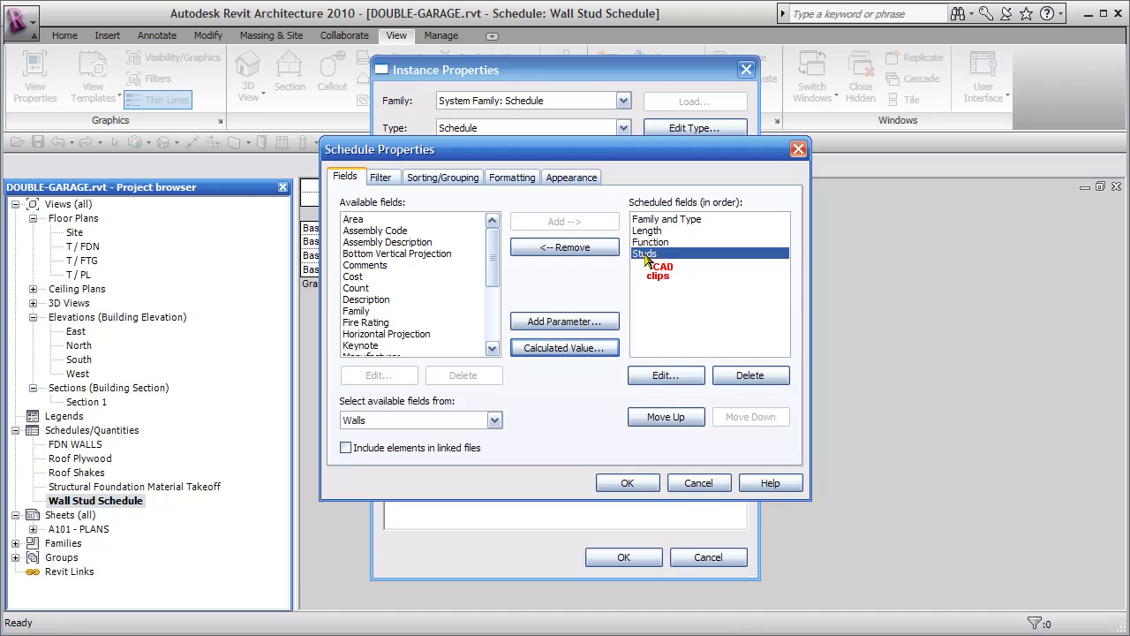
pyautogui.click(666, 376)
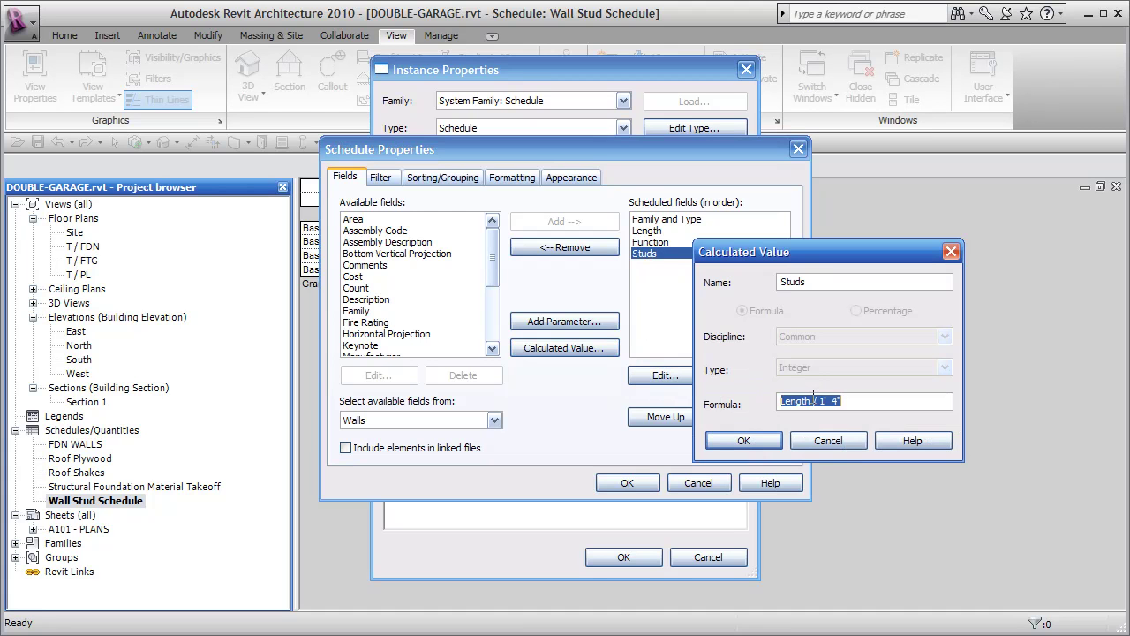
pyautogui.click(874, 400)
pyautogui.click(743, 441)
pyautogui.click(637, 485)
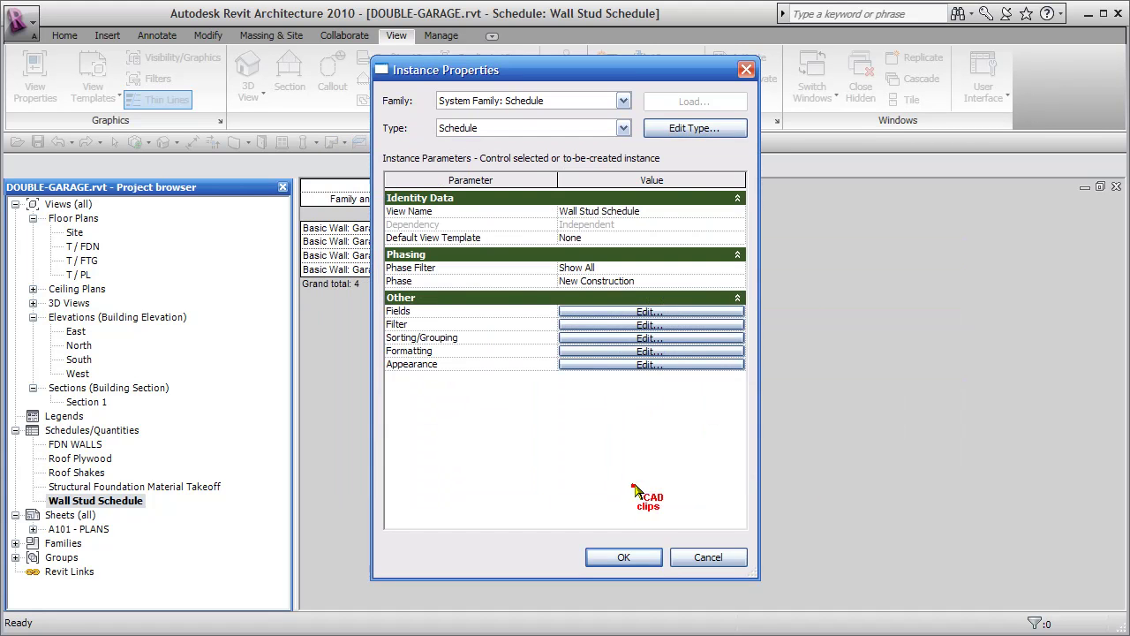
pyautogui.click(631, 558)
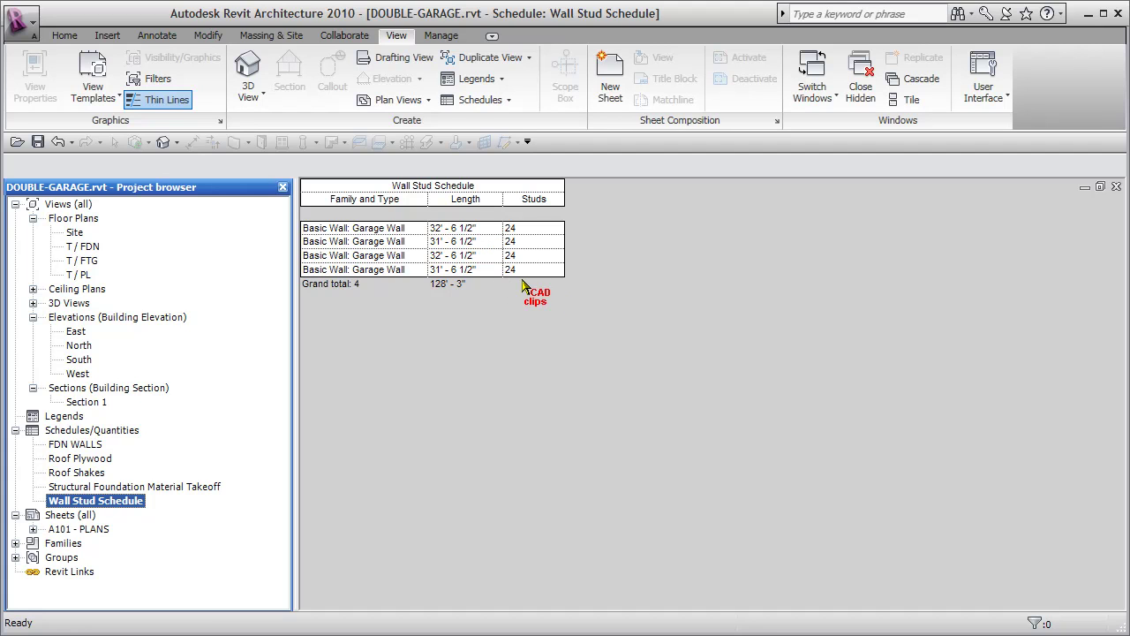
# - Turn on Calculate totals for the Studs field so the grand total reads 96
pyautogui.rightClick(97, 501)
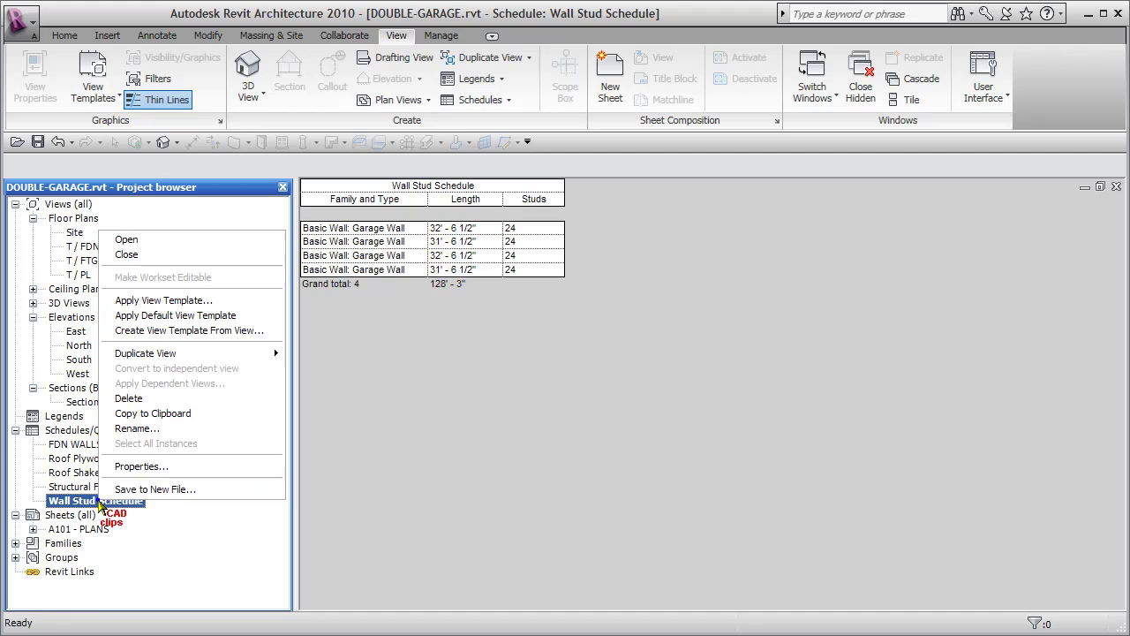
pyautogui.click(141, 465)
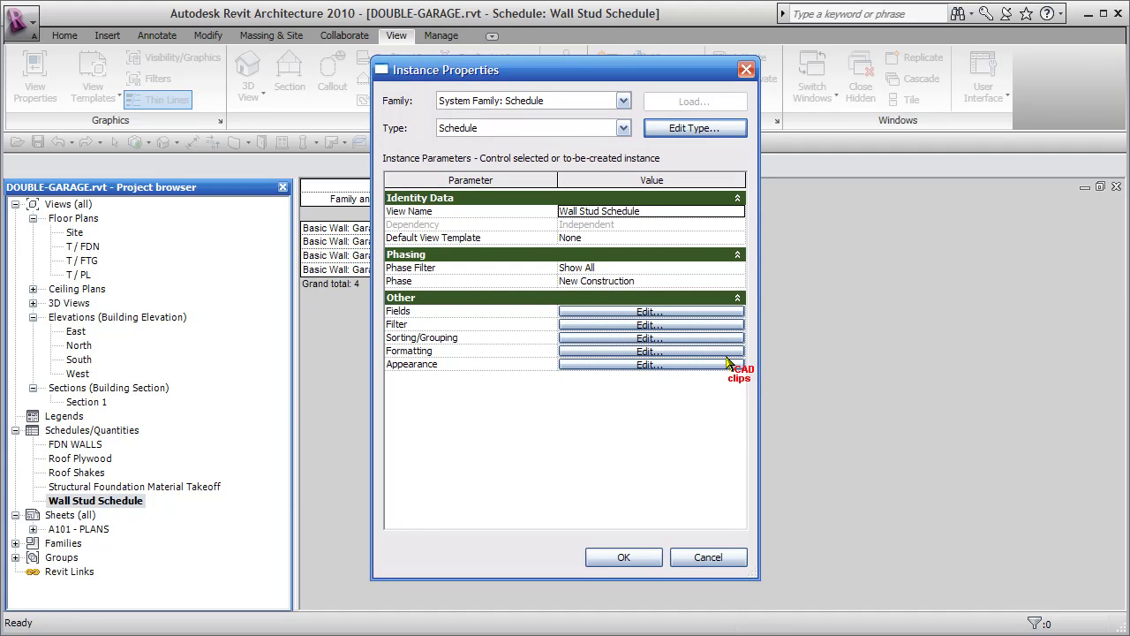
pyautogui.click(659, 352)
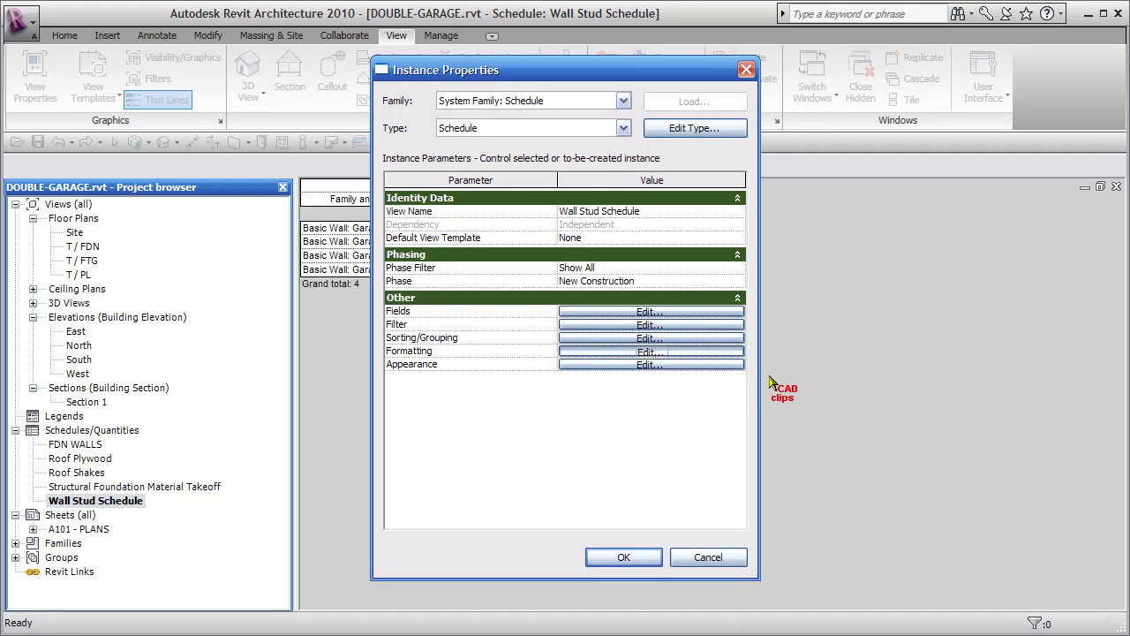
pyautogui.click(363, 252)
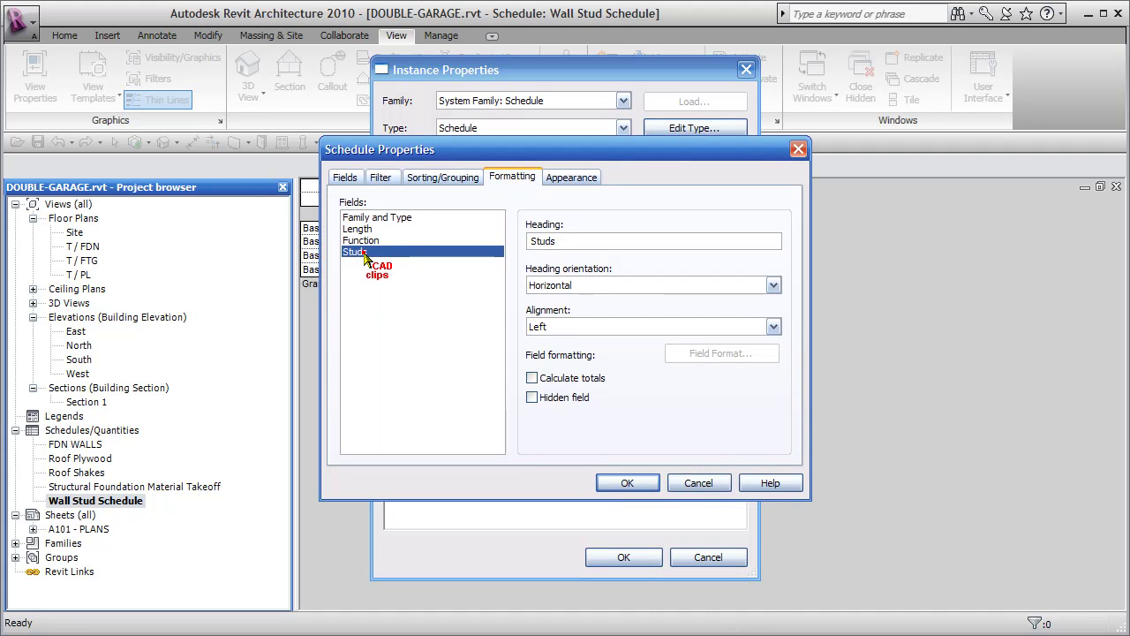
pyautogui.click(533, 378)
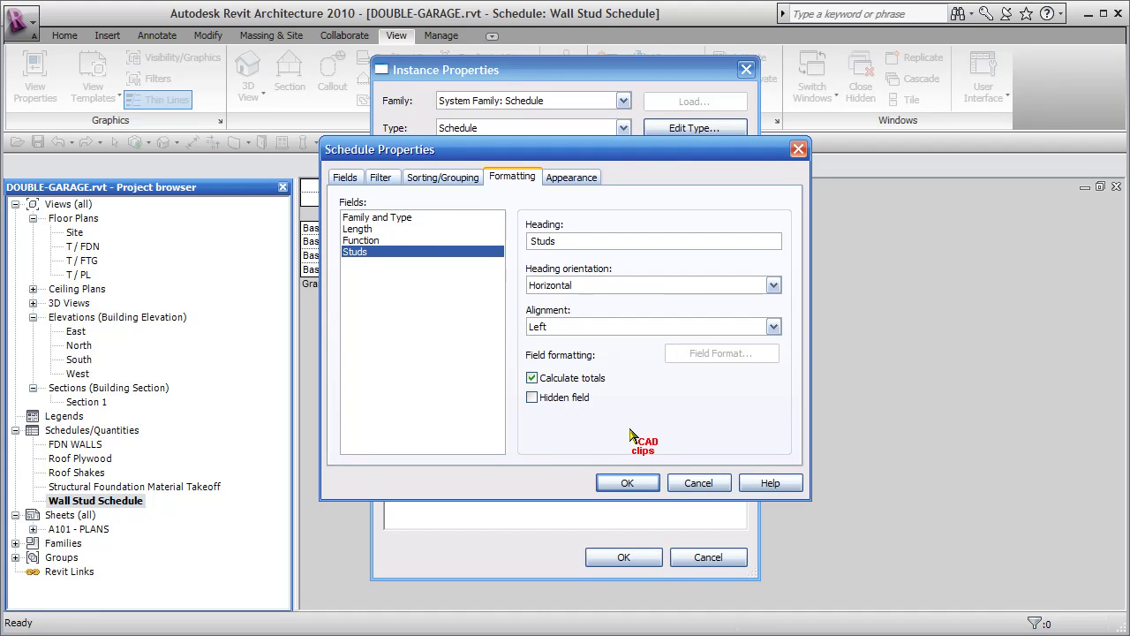
pyautogui.click(627, 483)
pyautogui.click(625, 556)
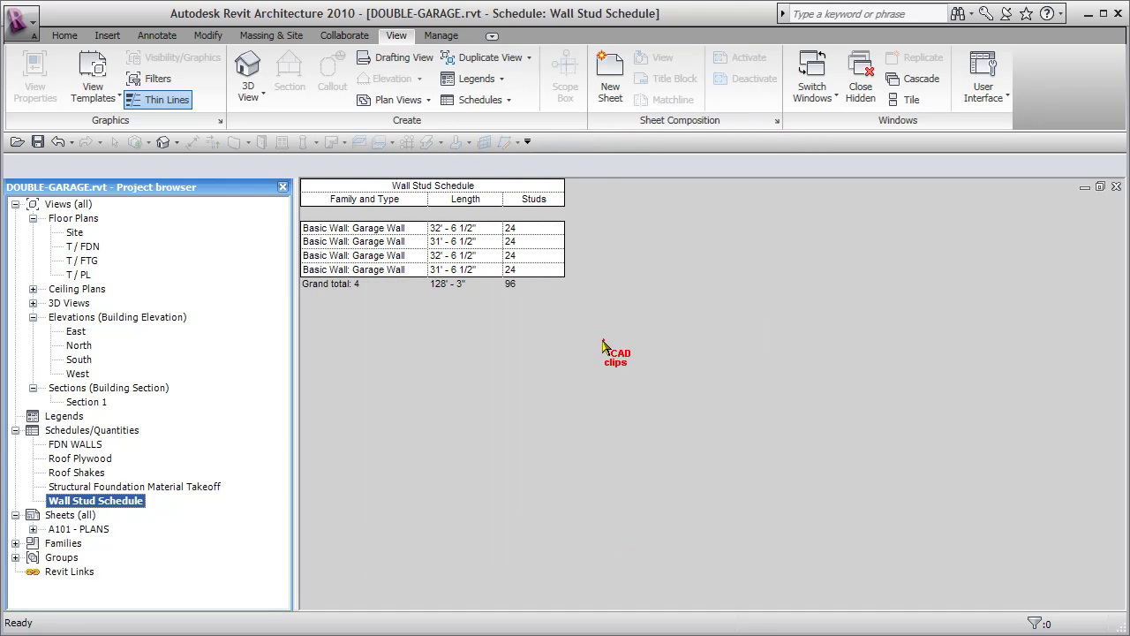
pyautogui.click(604, 340)
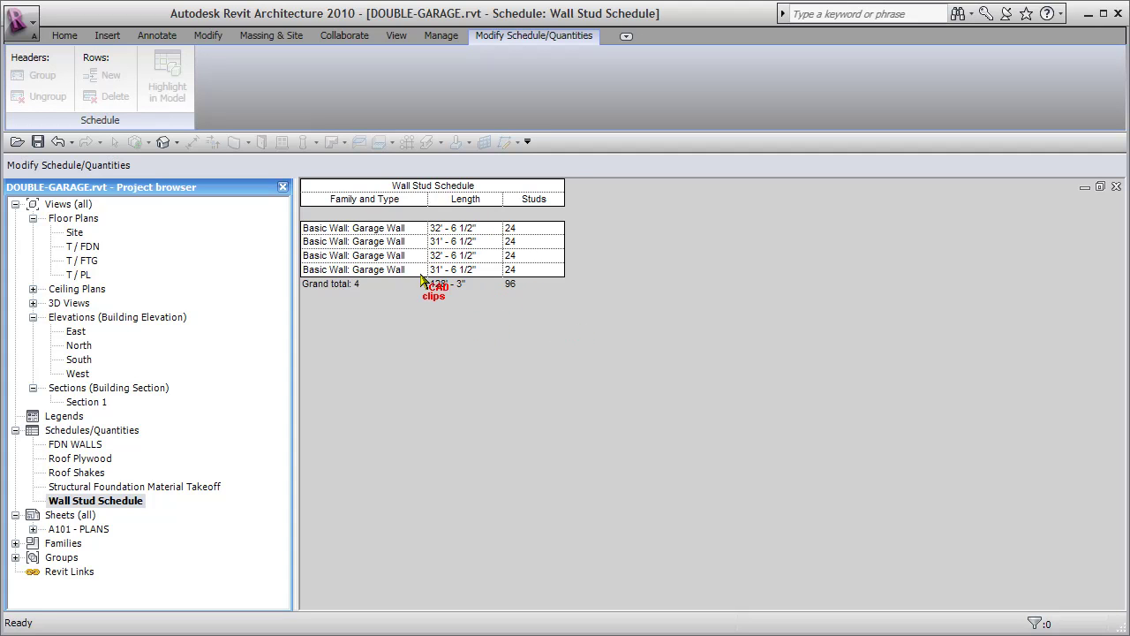
pyautogui.click(479, 339)
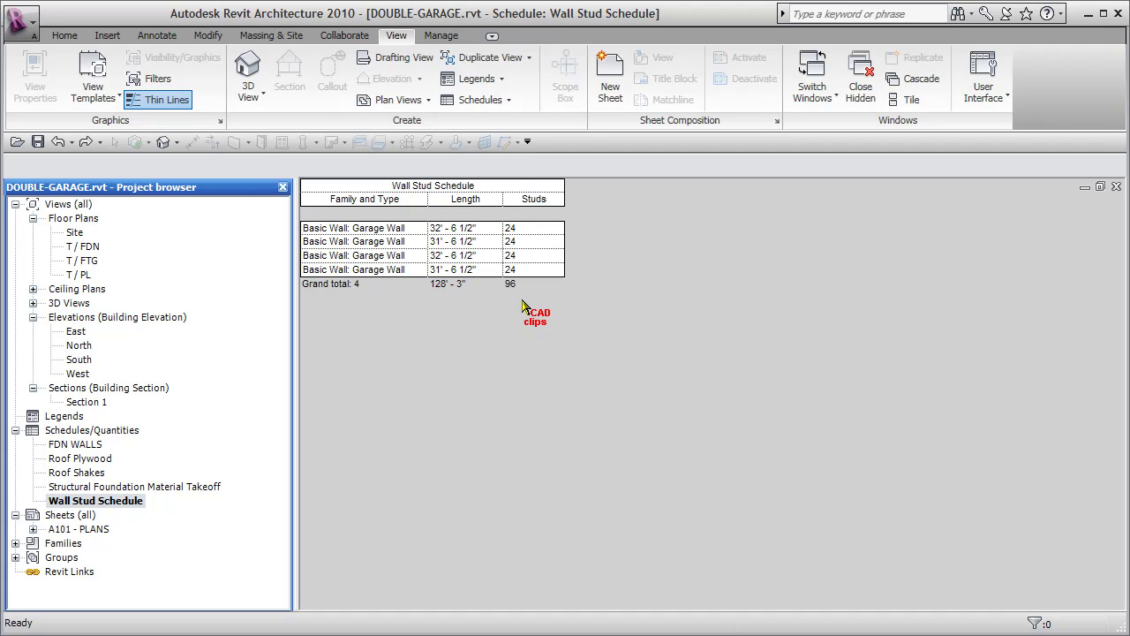
# - Reopen the Wall Stud Schedule's Studs calculated value for editing
pyautogui.rightClick(83, 502)
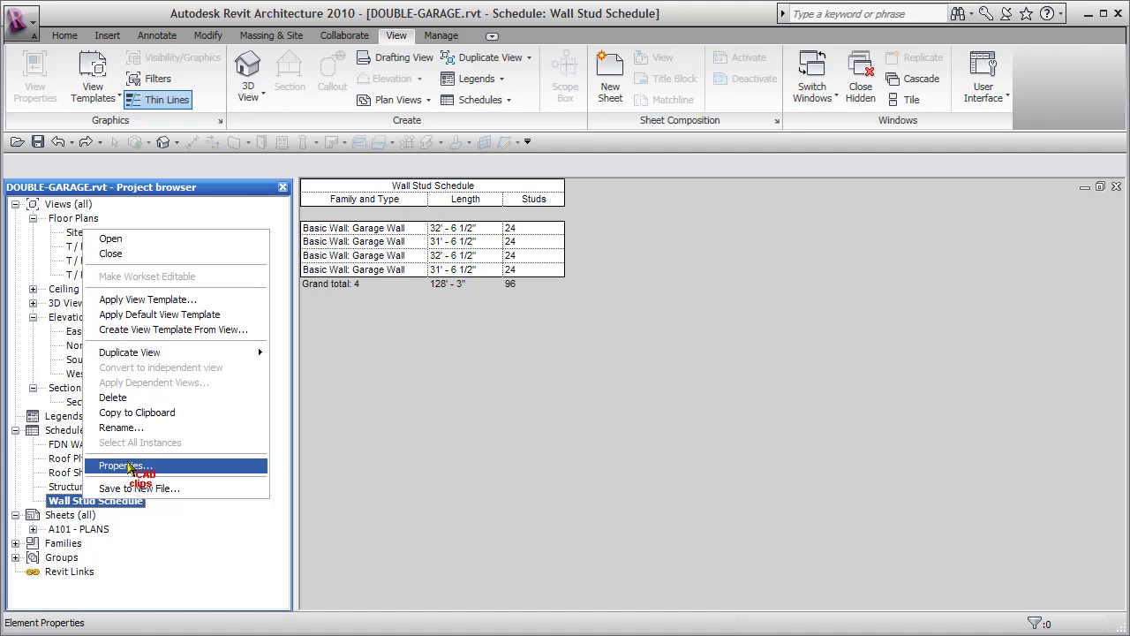
pyautogui.press('p')
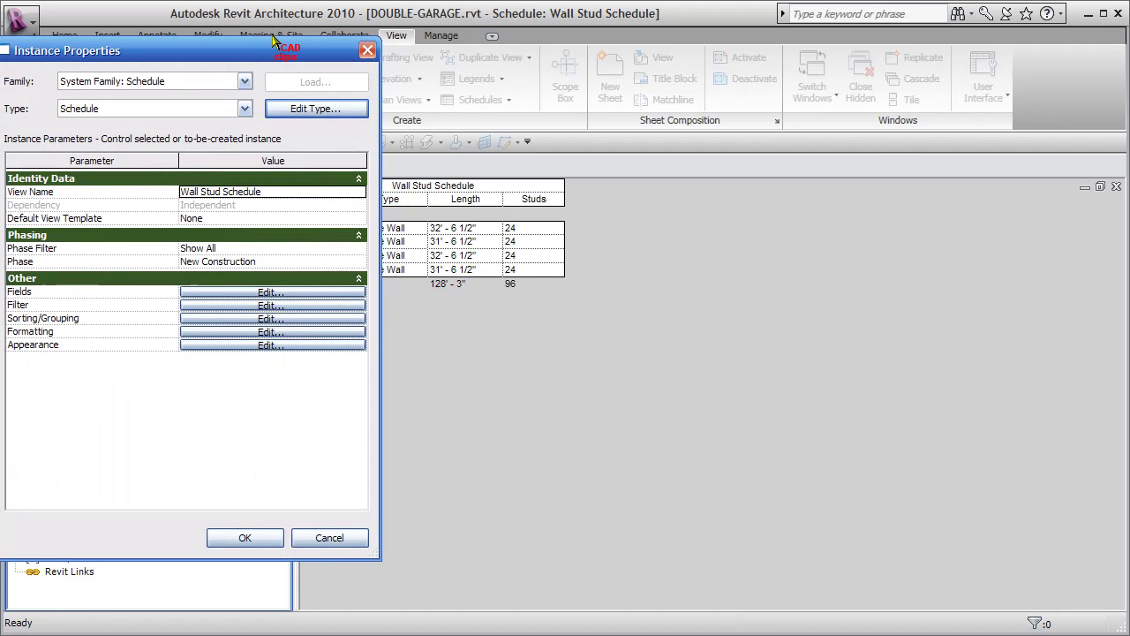
pyautogui.moveTo(259, 41); pyautogui.dragTo(534, 55)
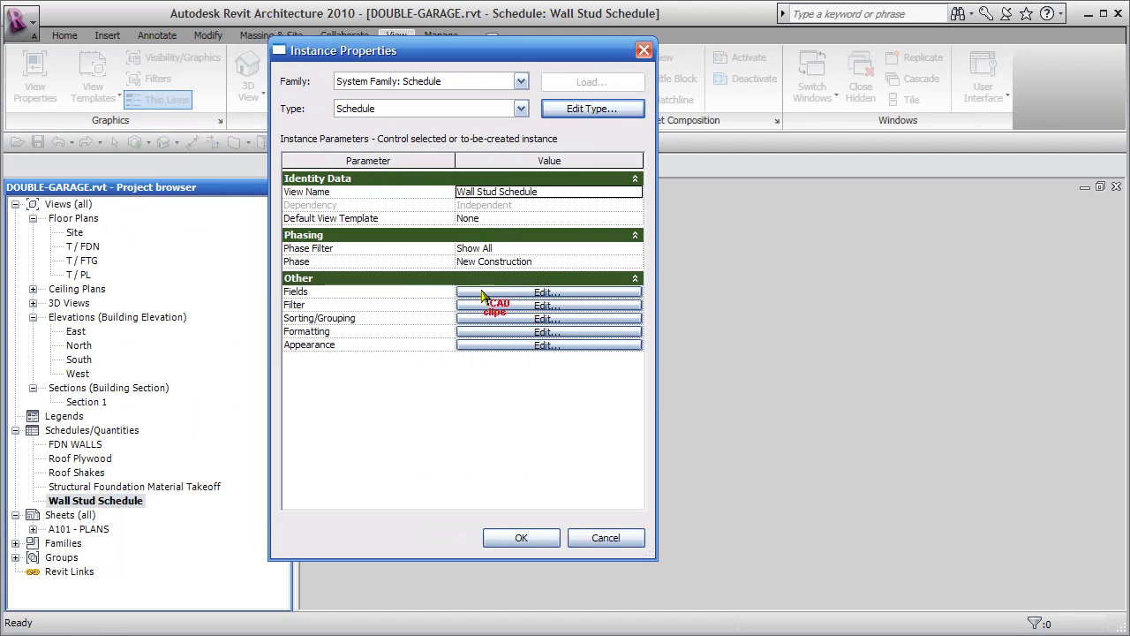
pyautogui.click(535, 292)
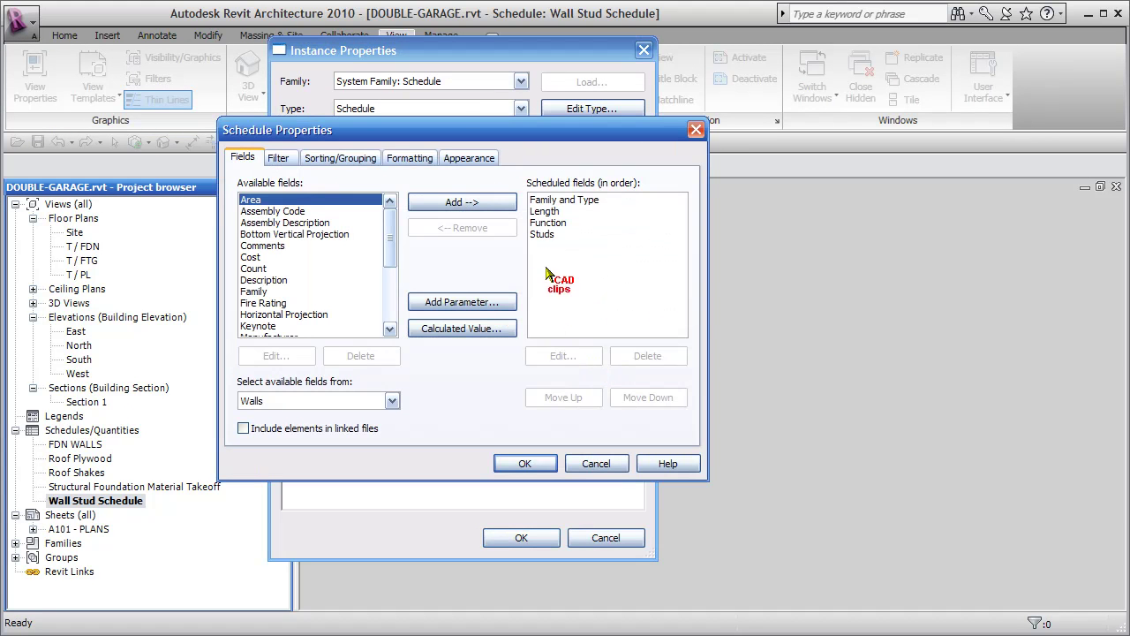
pyautogui.click(544, 234)
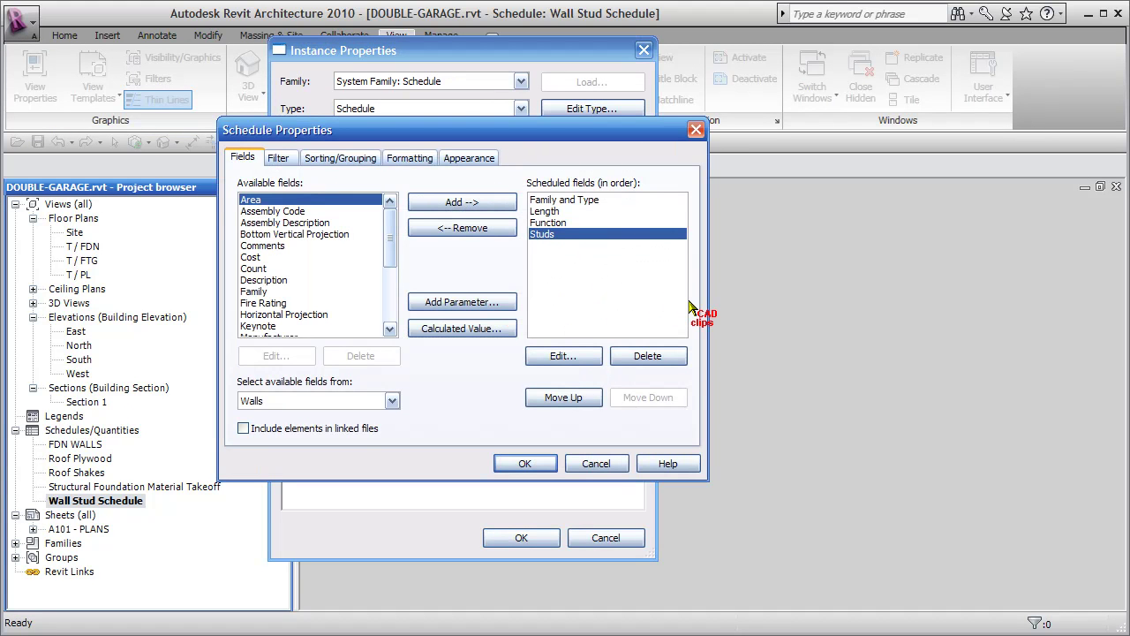
pyautogui.click(573, 356)
# - Change the Studs formula to (Length / 1' 4") * 1.07, raising the total to 102
pyautogui.click(872, 402)
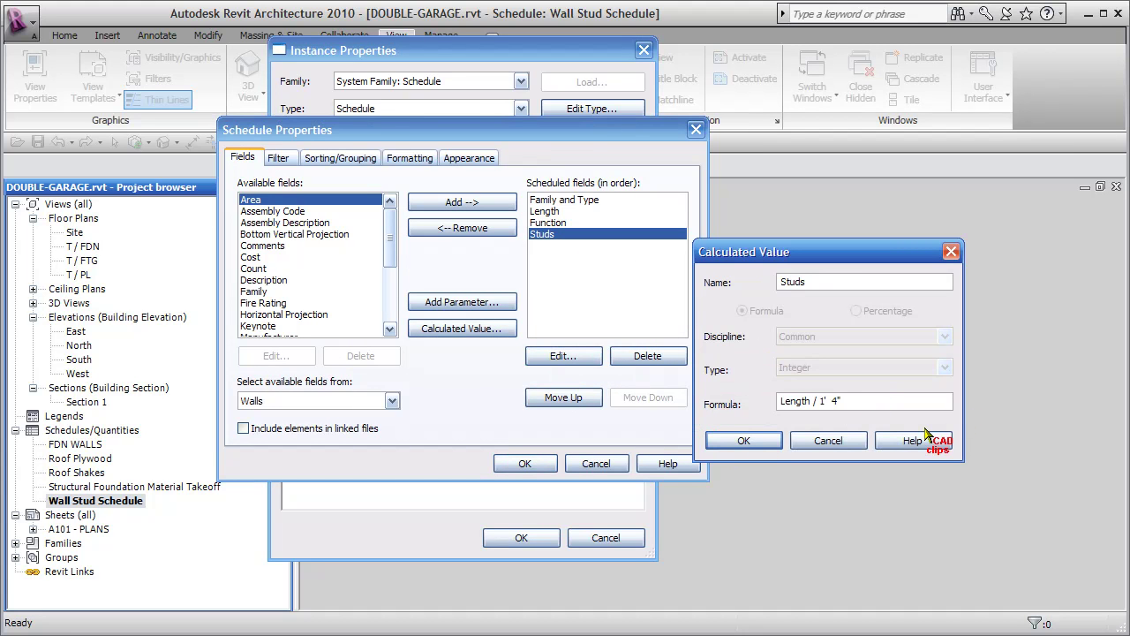
pyautogui.write(')')
pyautogui.press('Home')
pyautogui.write('(')
pyautogui.press('End')
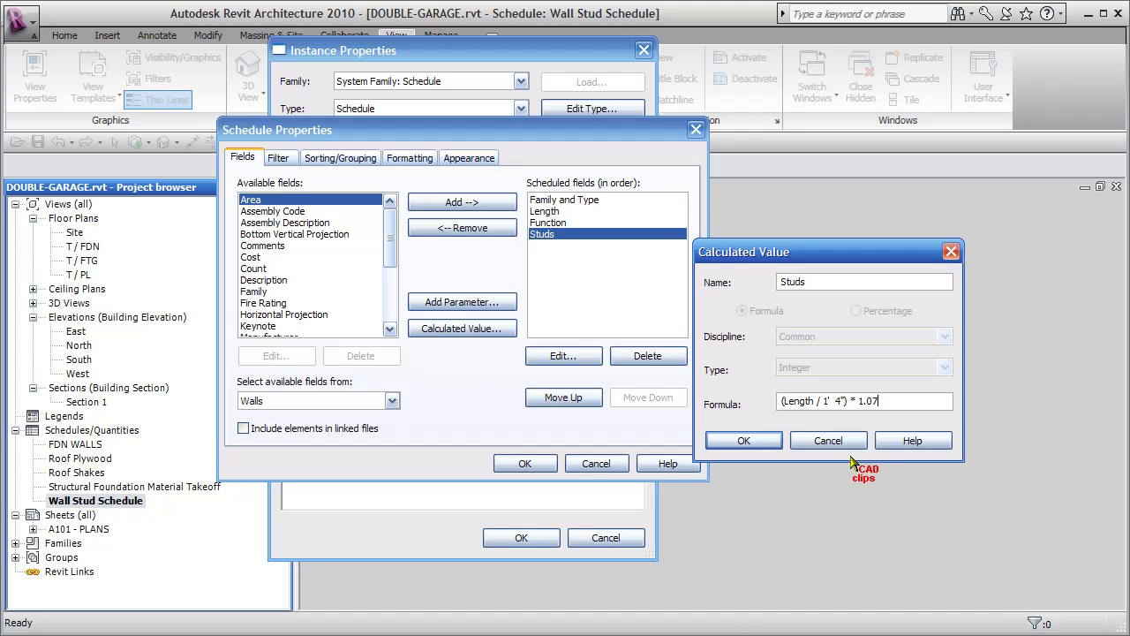
pyautogui.click(743, 441)
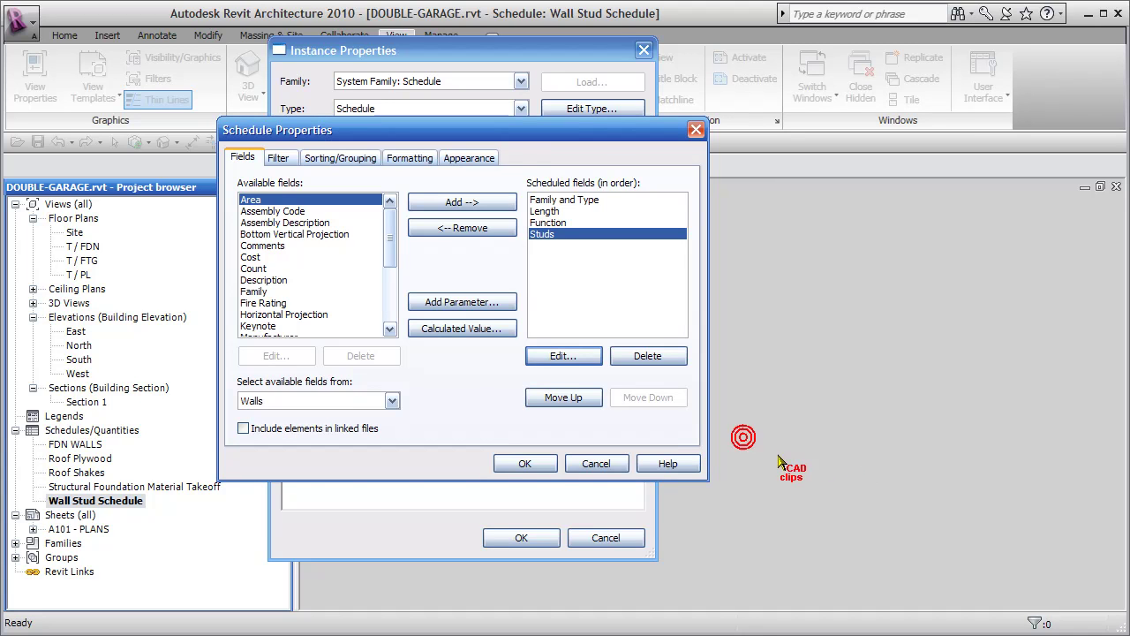
pyautogui.click(535, 465)
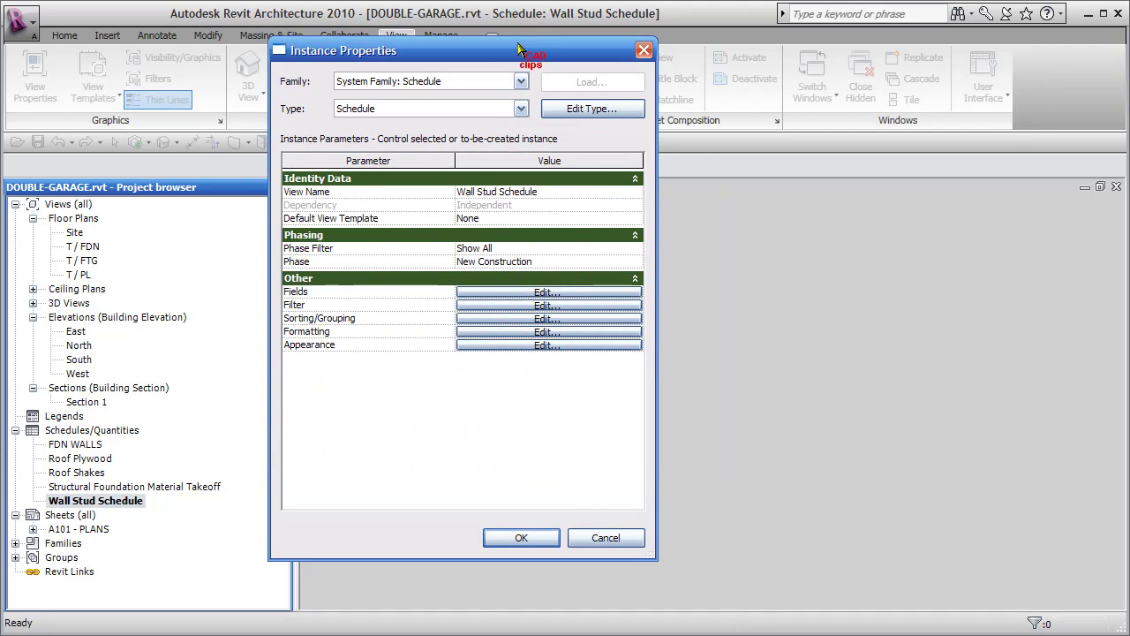
pyautogui.moveTo(514, 55); pyautogui.dragTo(884, 77)
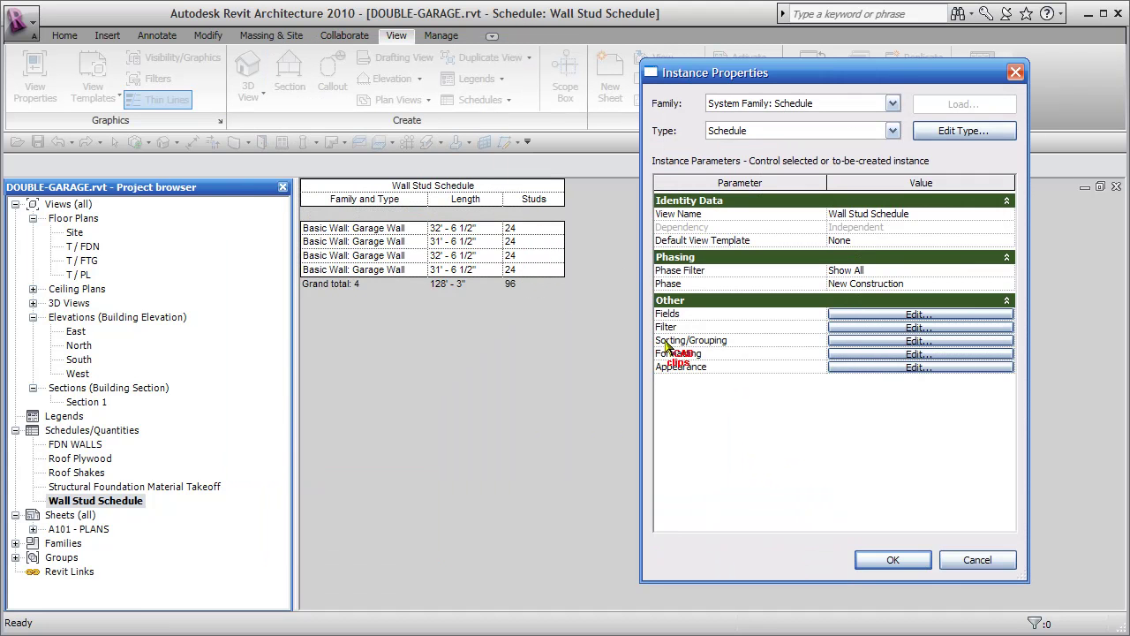
pyautogui.click(898, 555)
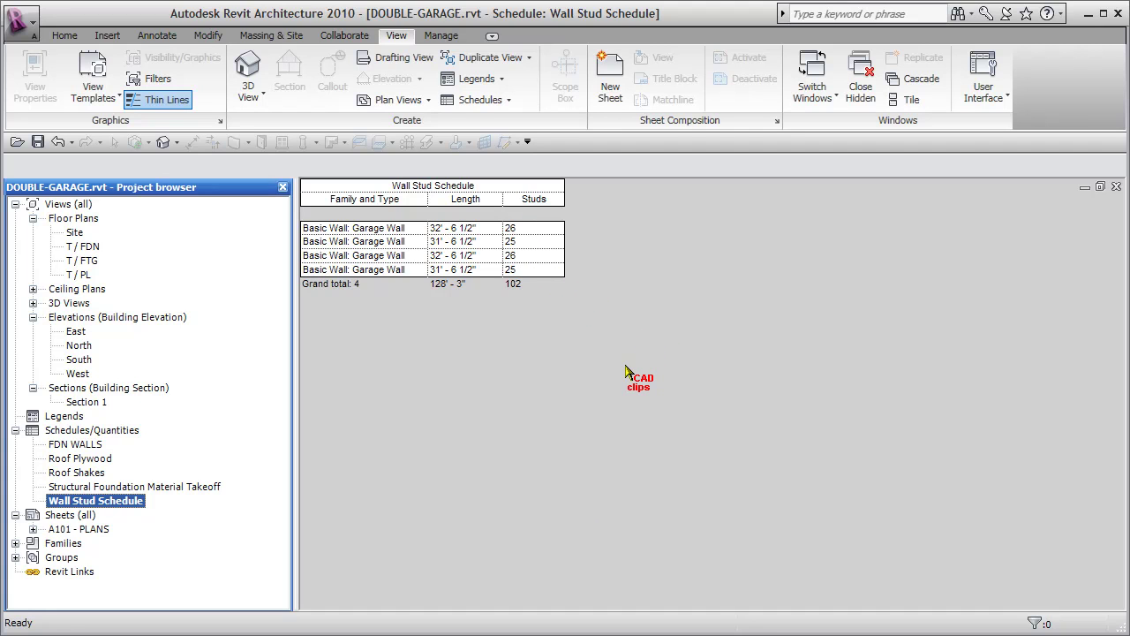
# - Open sheet A101 - PLANS and place the Wall Stud Schedule below the Roof Shakes schedule
pyautogui.doubleClick(79, 528)
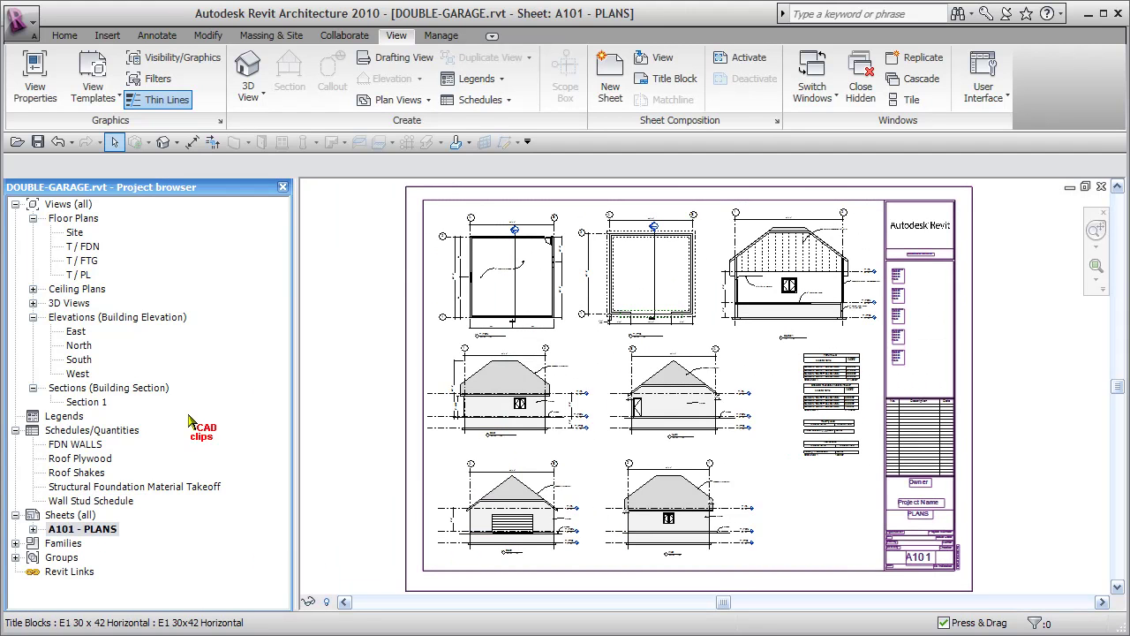
pyautogui.click(117, 500)
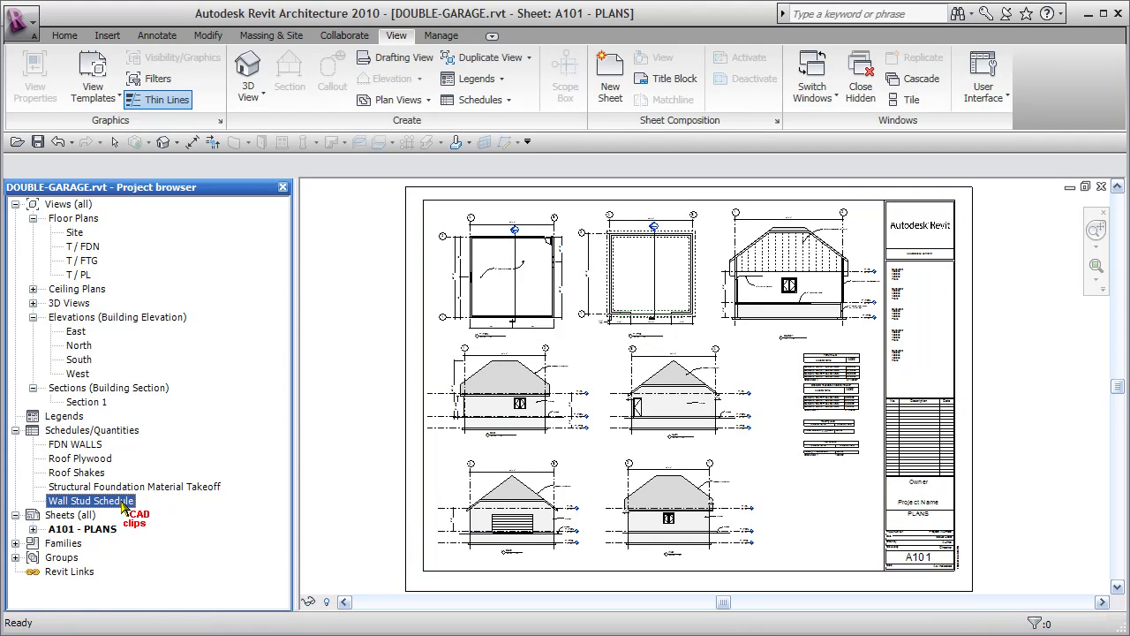
pyautogui.moveTo(799, 497); pyautogui.dragTo(819, 502)
pyautogui.scroll(4, 821, 500)
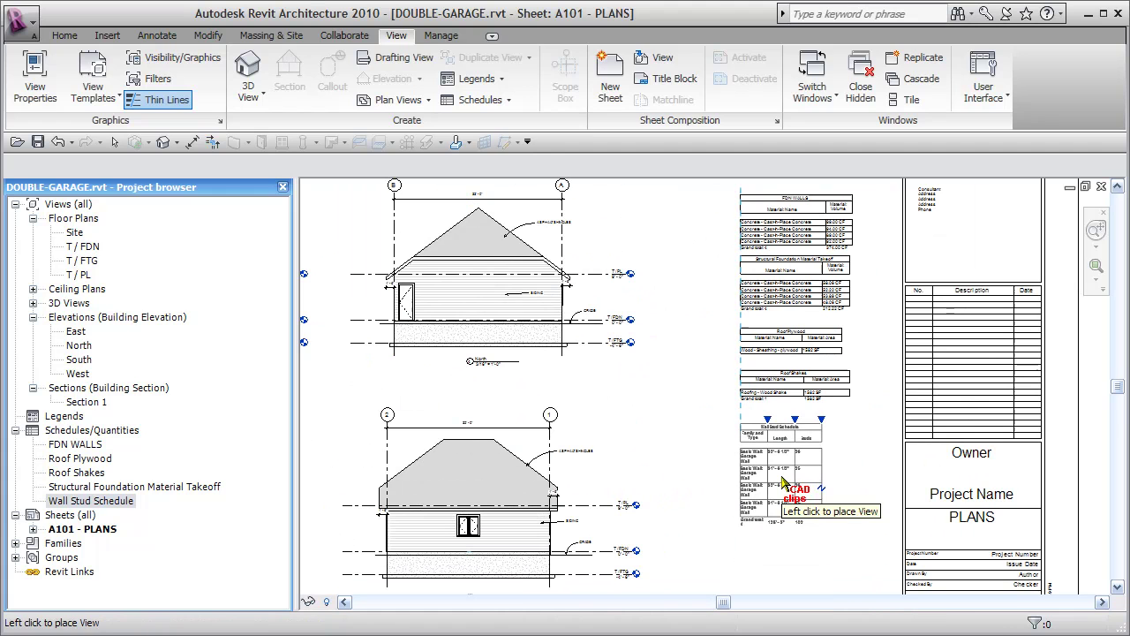
pyautogui.click(780, 472)
# - Widen the schedule's Family and Type column so each name fits on one line
pyautogui.scroll(3, 835, 441)
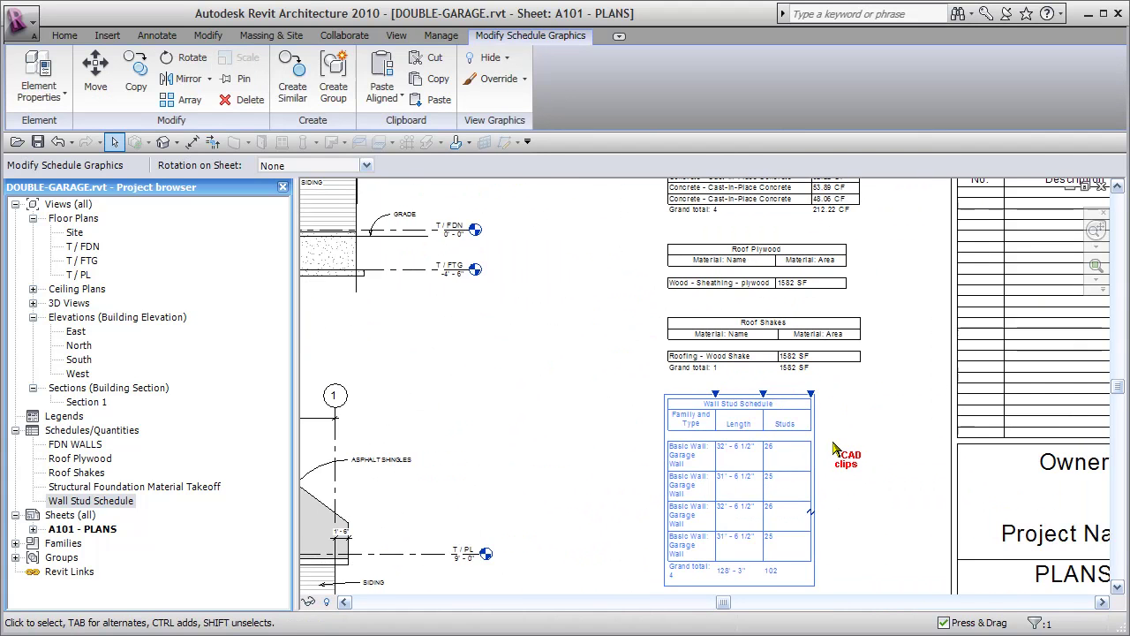
pyautogui.press('Escape')
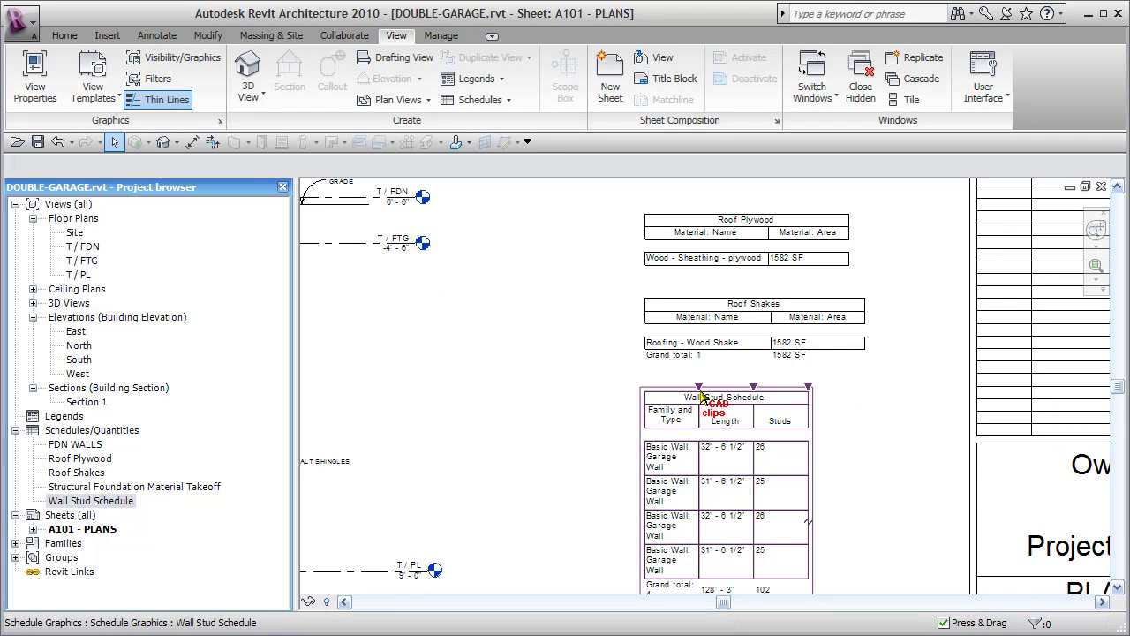
pyautogui.moveTo(724, 395); pyautogui.dragTo(763, 387)
pyautogui.click(885, 434)
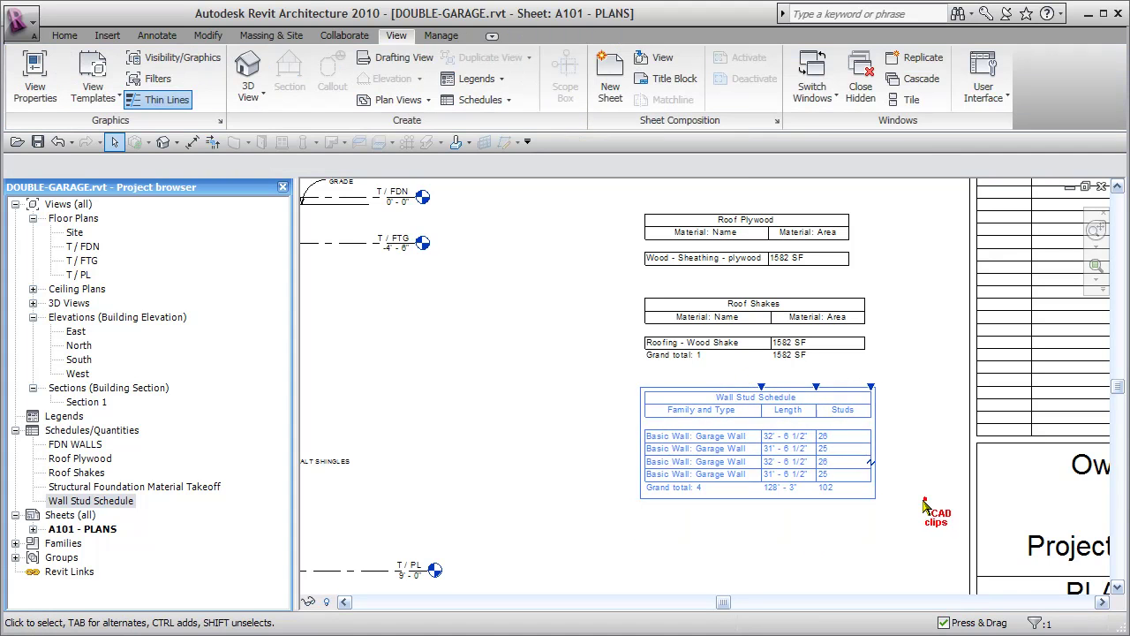
pyautogui.scroll(3, 886, 515)
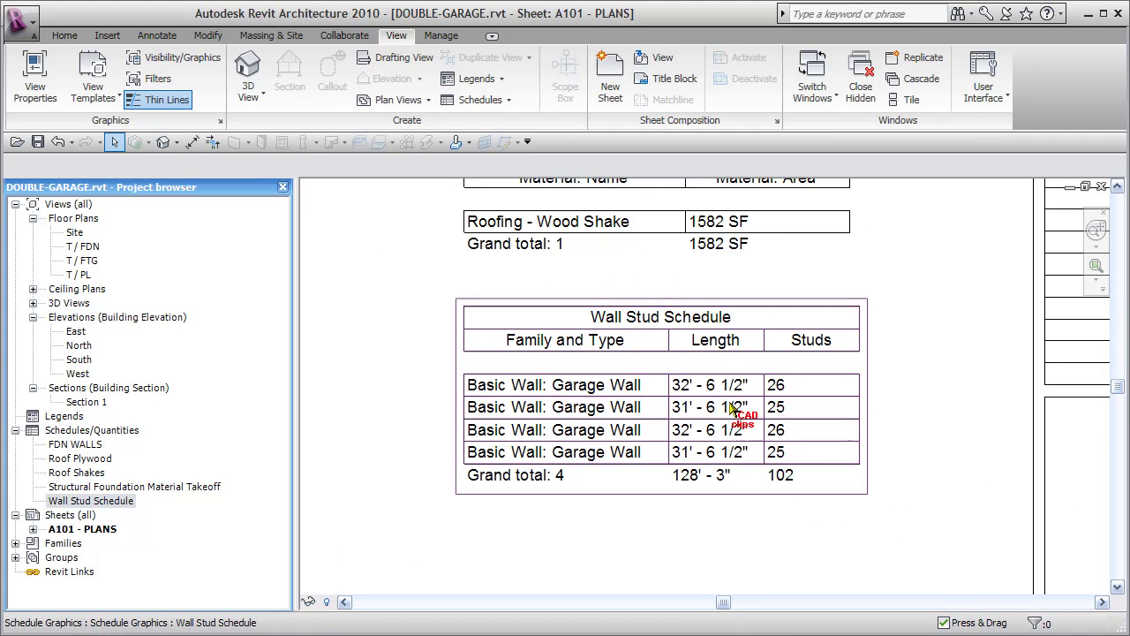
pyautogui.scroll(-2, 746, 455)
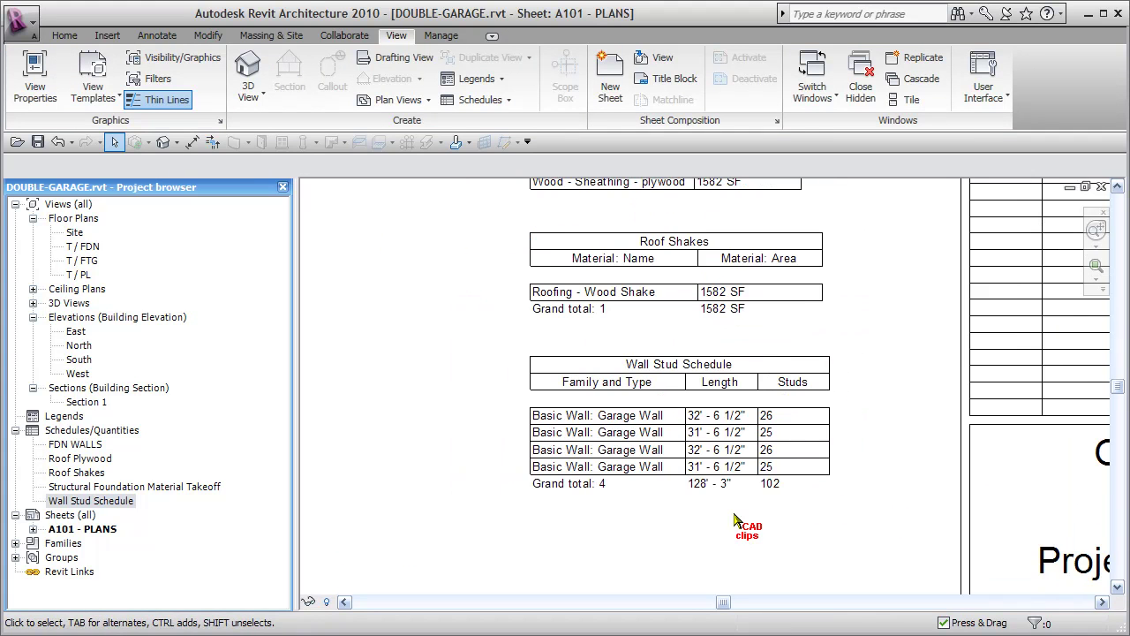
pyautogui.moveTo(746, 455); pyautogui.dragTo(650, 535, button='middle')
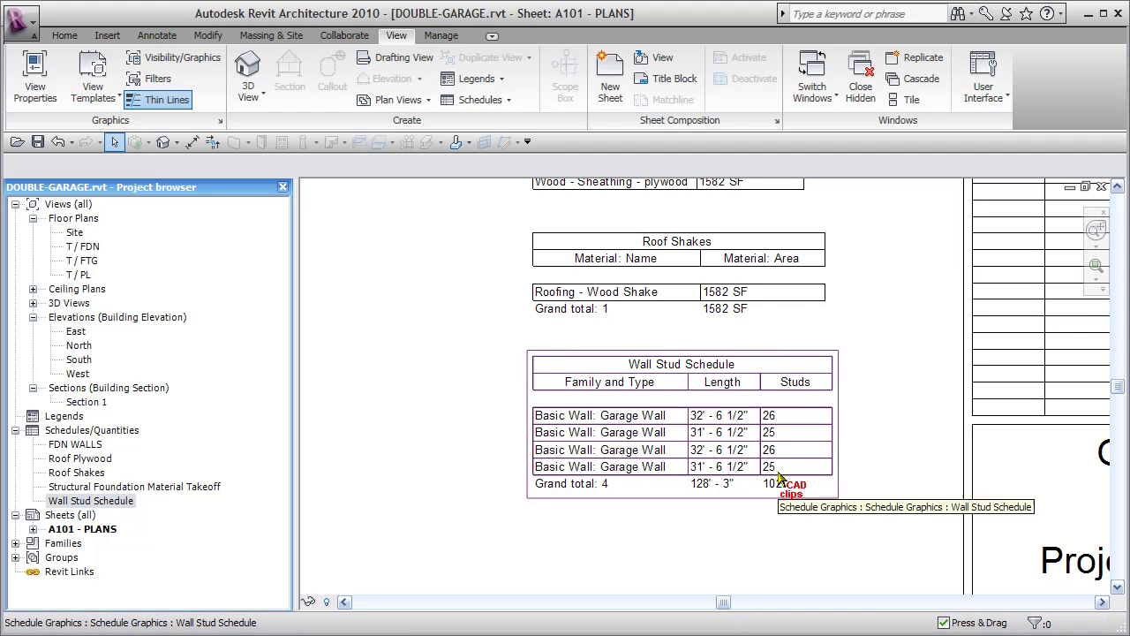
pyautogui.scroll(-2, 707, 477)
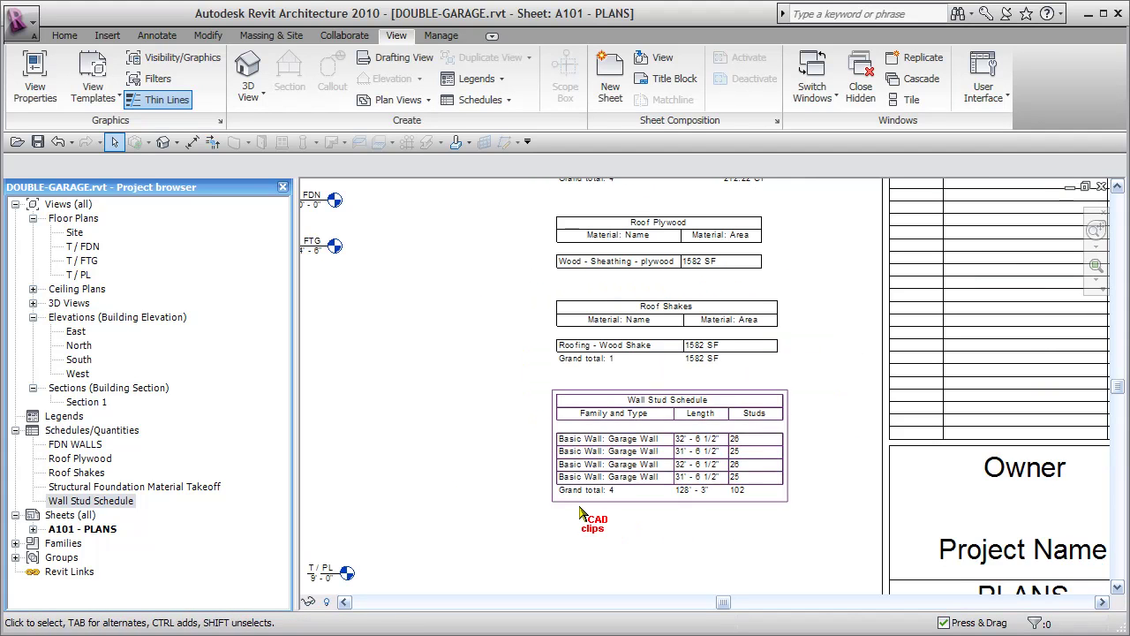
pyautogui.moveTo(582, 516); pyautogui.dragTo(780, 522, button='middle')
pyautogui.scroll(-4, 697, 512)
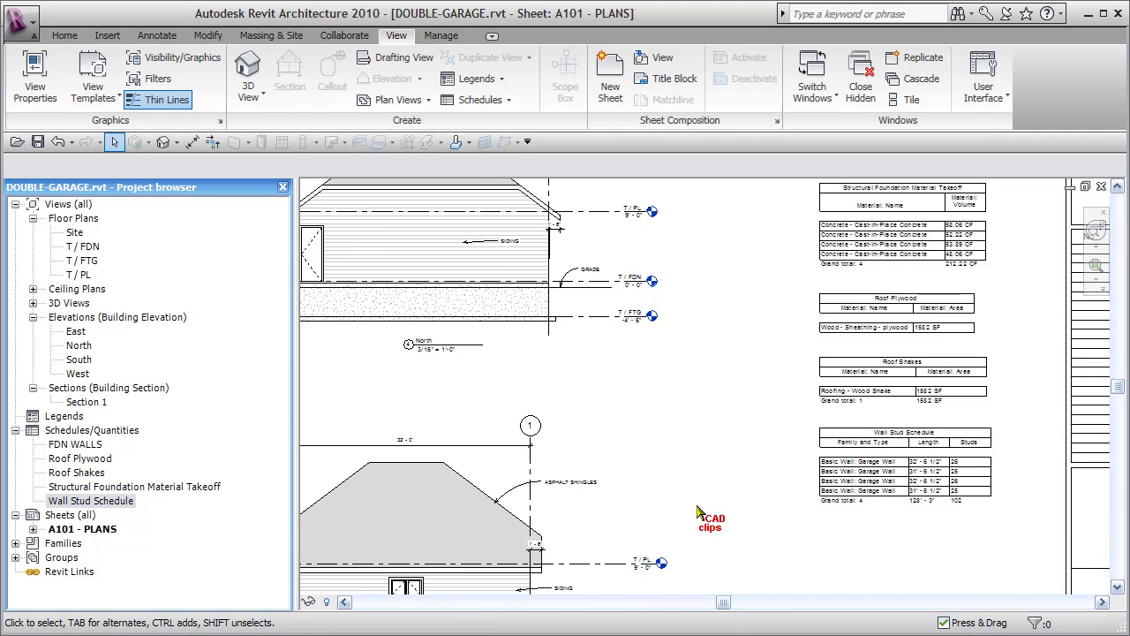
pyautogui.scroll(-2, 697, 507)
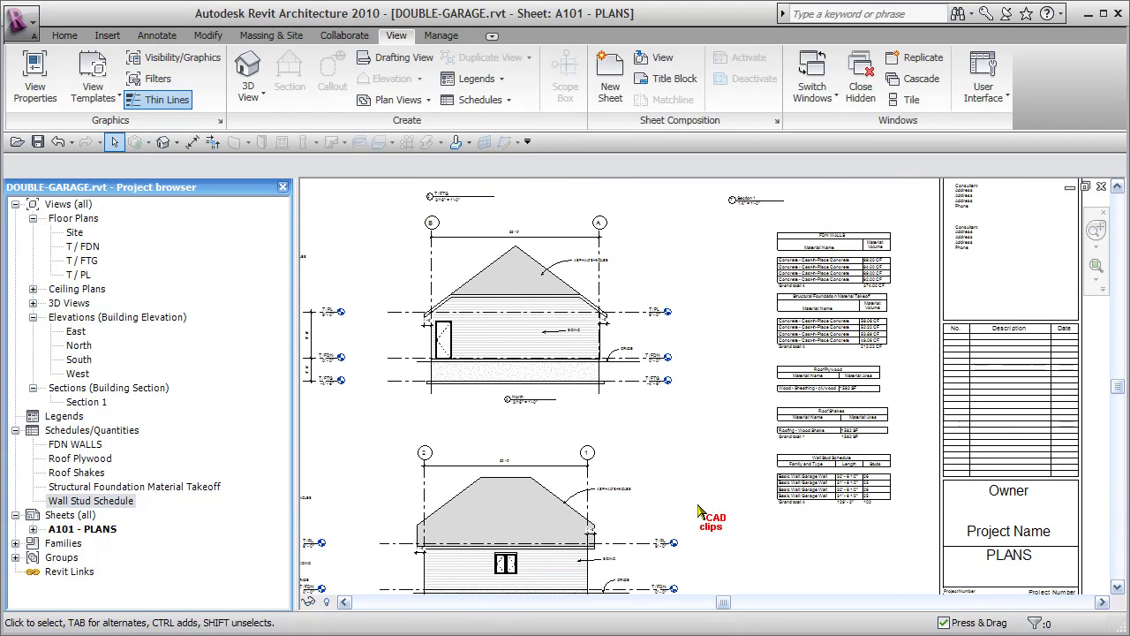
pyautogui.scroll(-3, 698, 512)
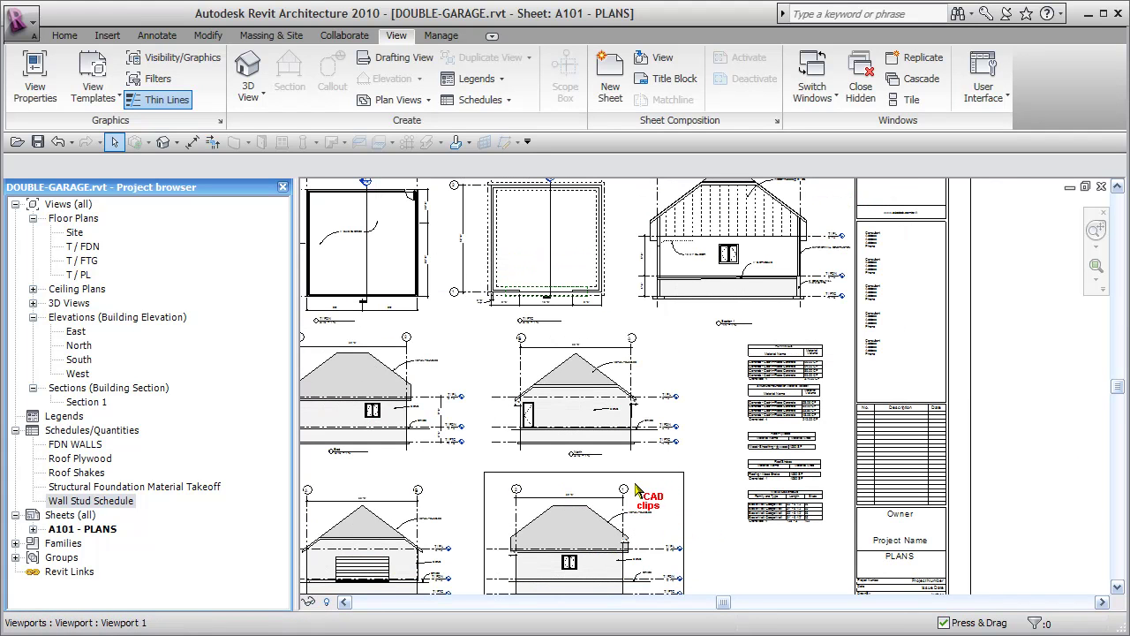
pyautogui.scroll(-3, 632, 489)
pyautogui.moveTo(634, 489); pyautogui.dragTo(670, 467, button='middle')
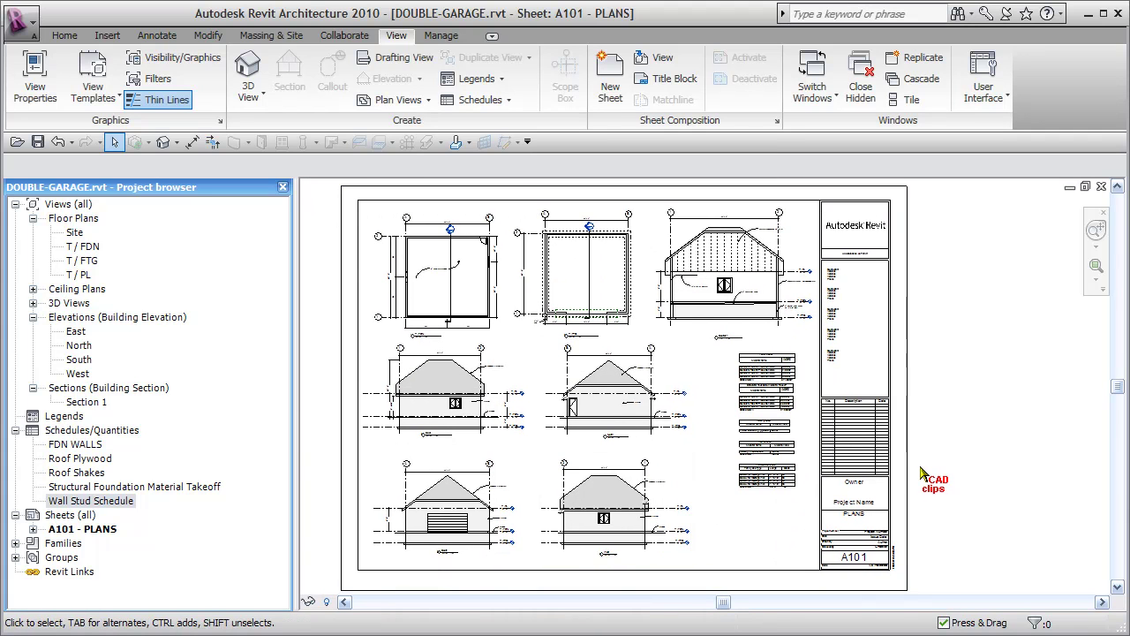